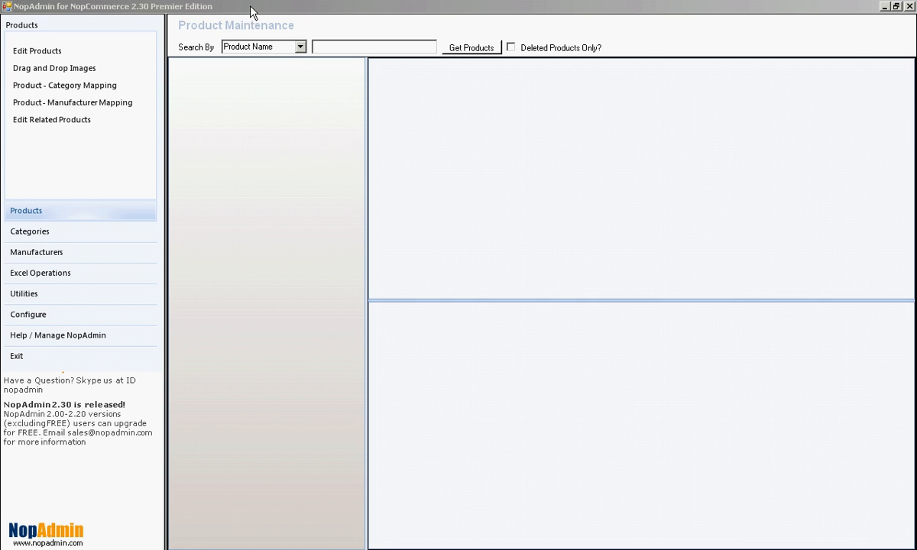
Search products by name for "brac" and expand the Diamond Tennis Bracelet entry to show its variant
left_click(326, 44)
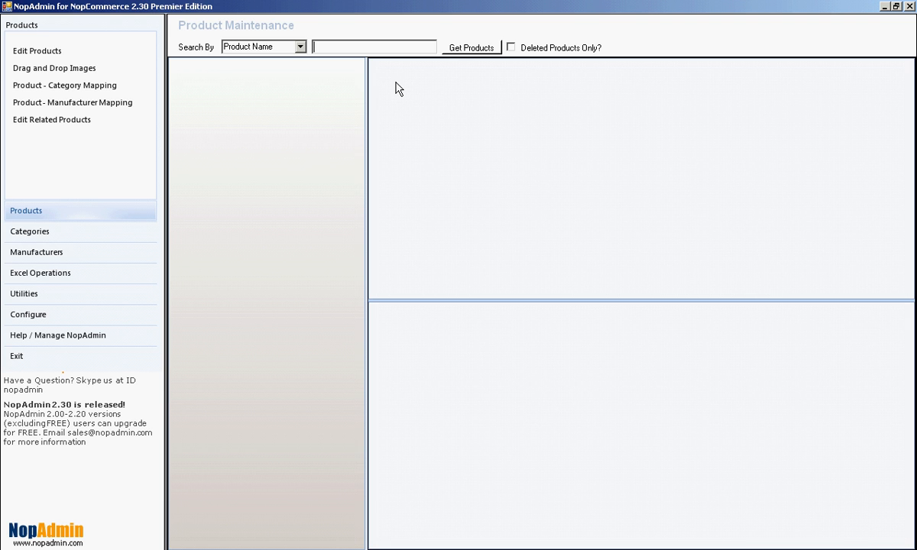
type("bracelet")
key("BackSpace")
key("BackSpace")
key("BackSpace")
key("BackSpace")
left_click(455, 50)
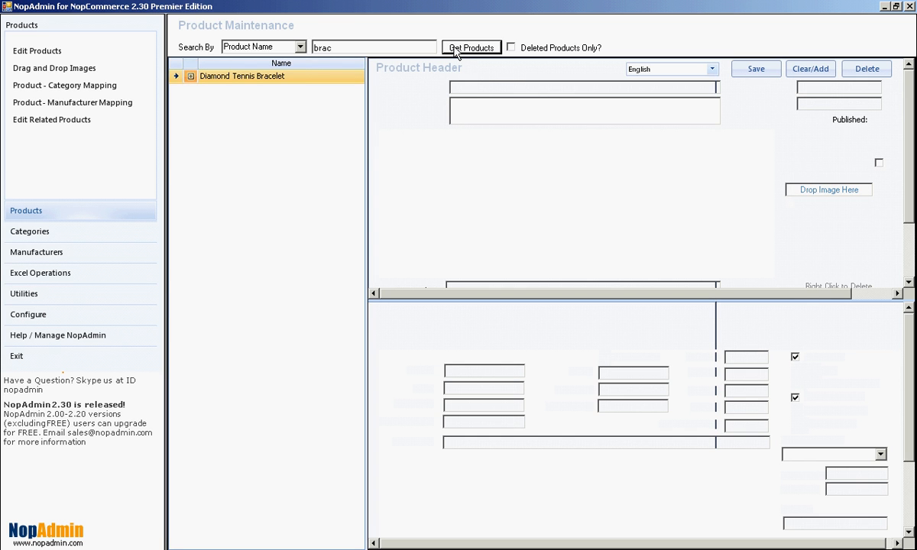
left_click(190, 76)
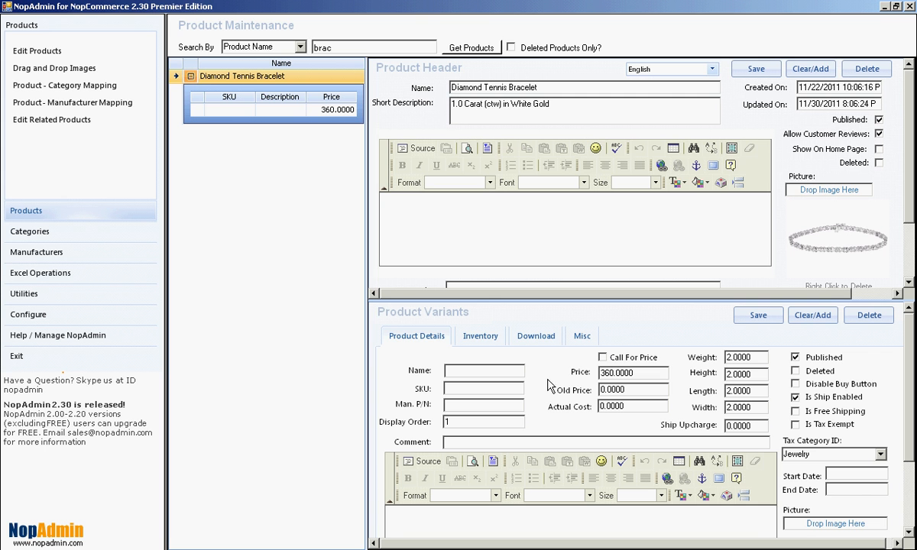
Switch to Chrome and open the Languages list in nopCommerce administration to check the languages' display order
left_click(885, 7)
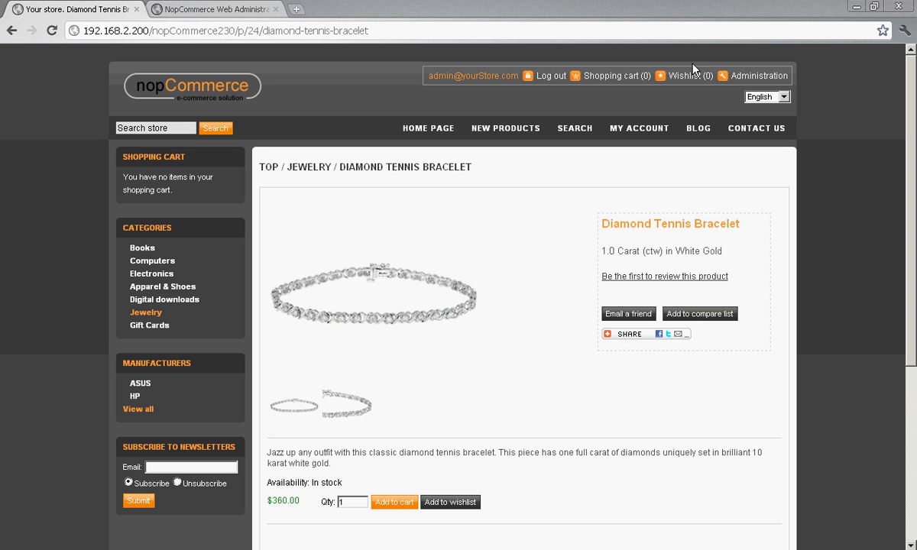
left_click(257, 10)
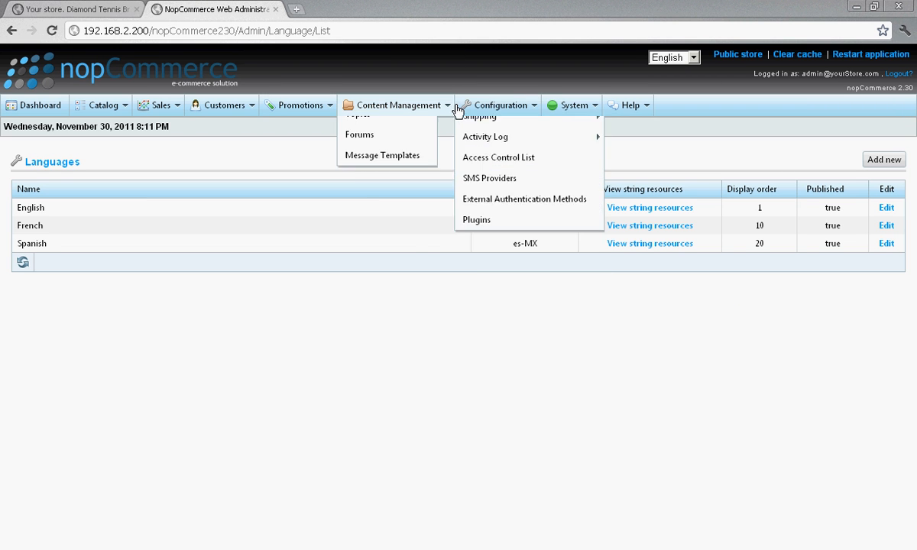
mouse_move(495, 107)
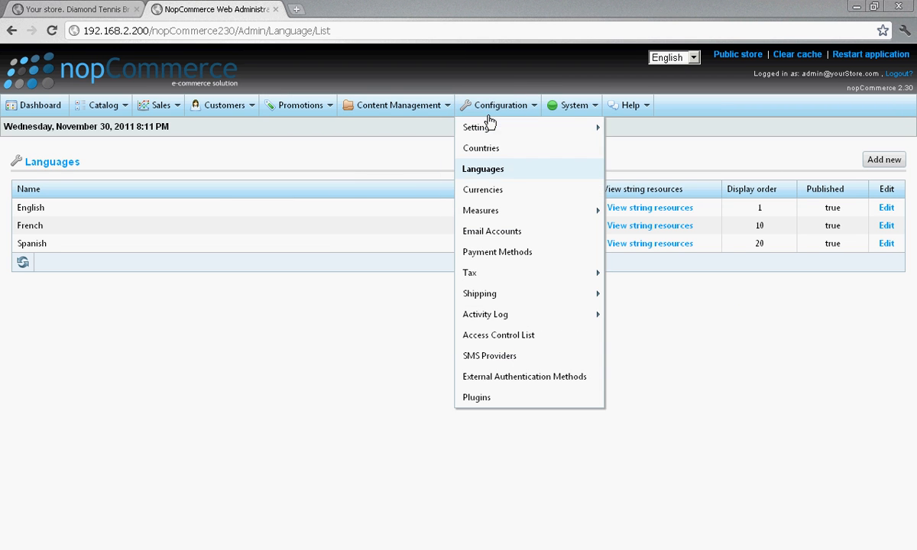
left_click(486, 170)
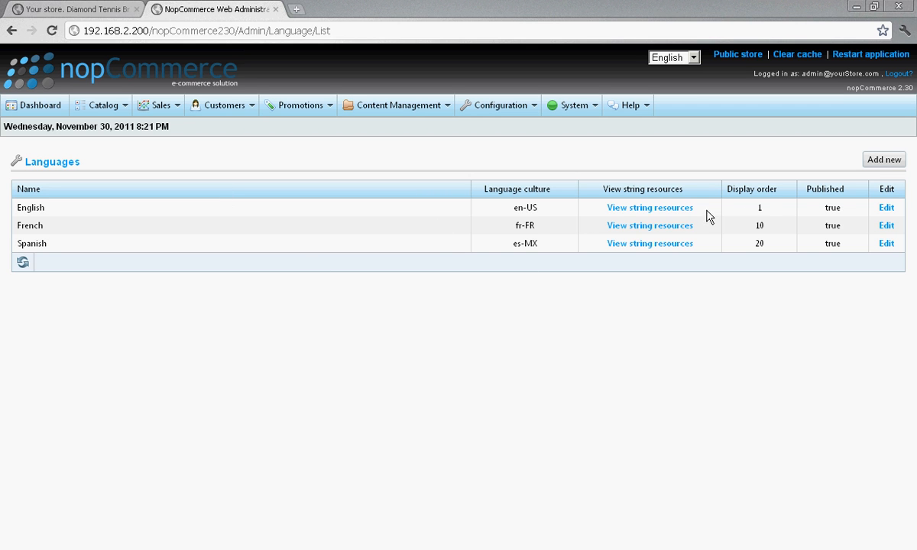
left_click(759, 206)
Reload the Diamond Tennis Bracelet store page and view it in French, Spanish and English again
left_click(84, 11)
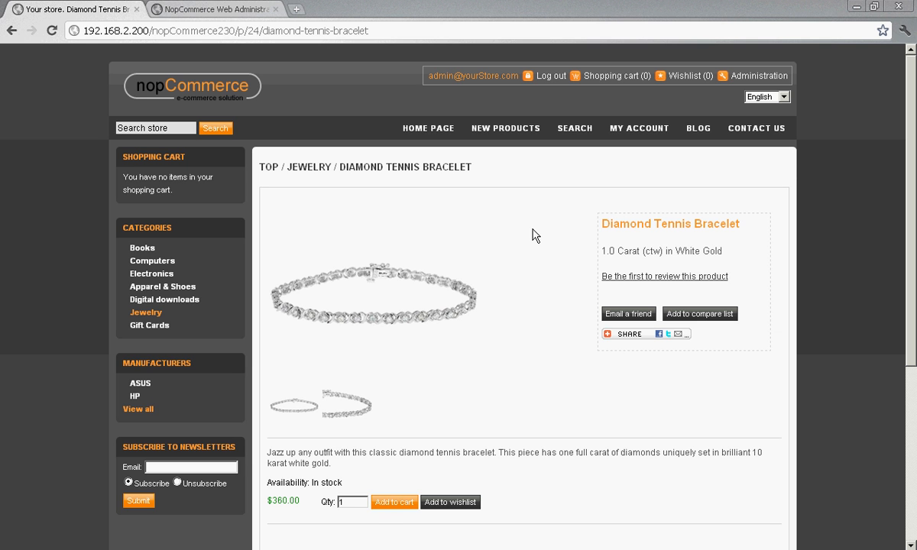
key("F5")
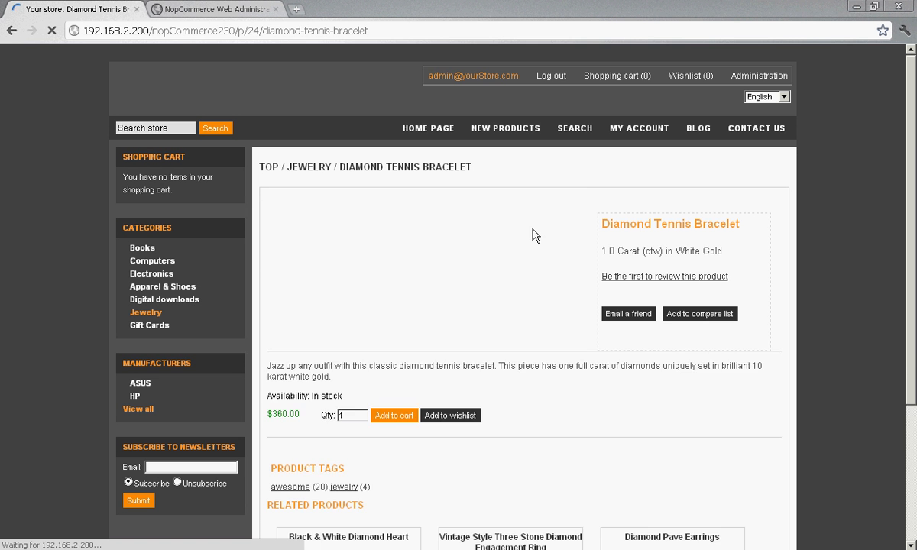
left_click(786, 101)
left_click(760, 117)
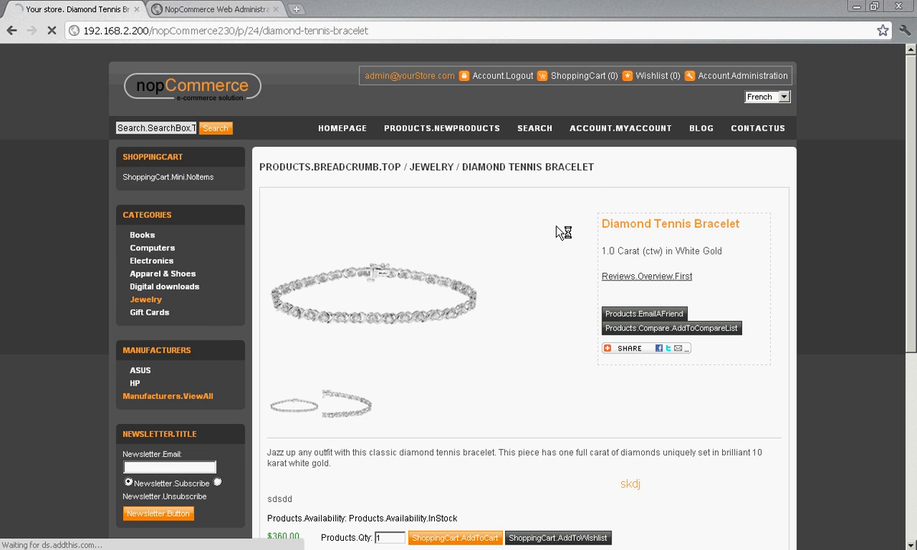
left_click(784, 96)
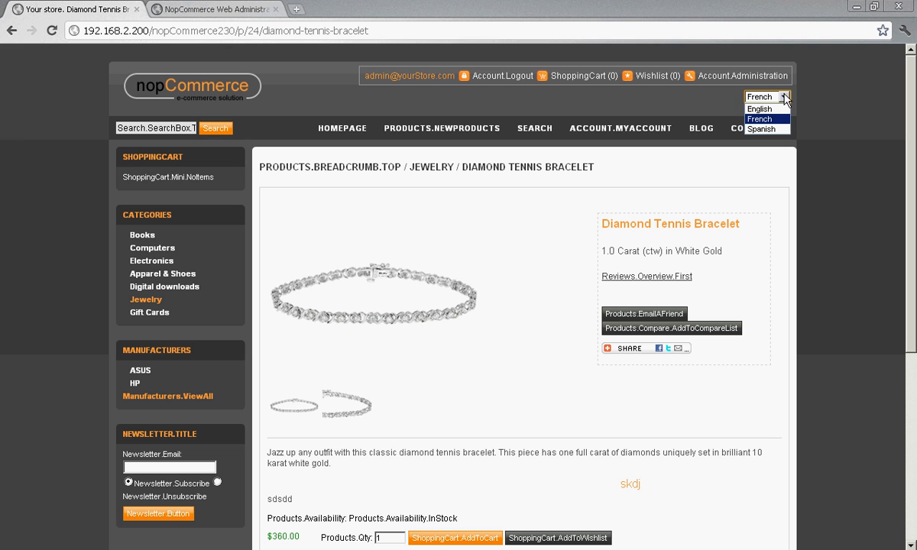
left_click(760, 130)
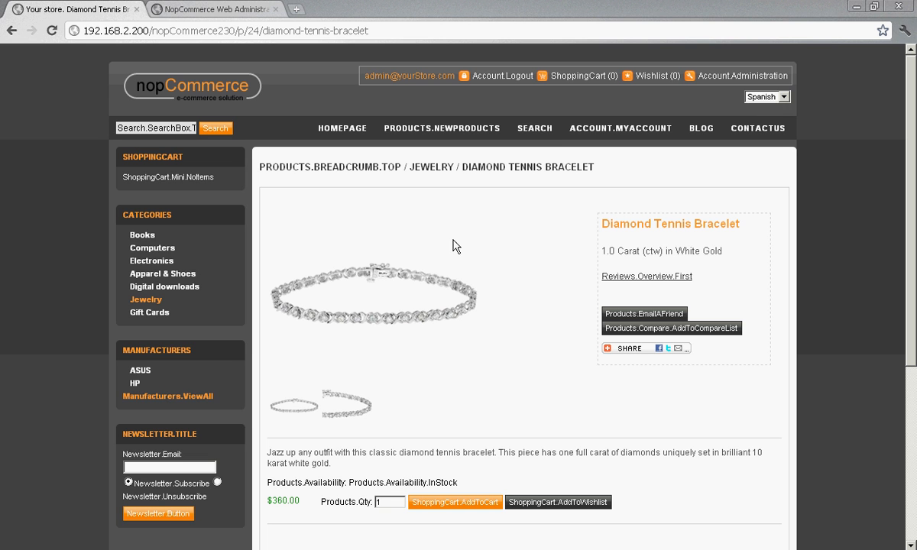
left_click(764, 97)
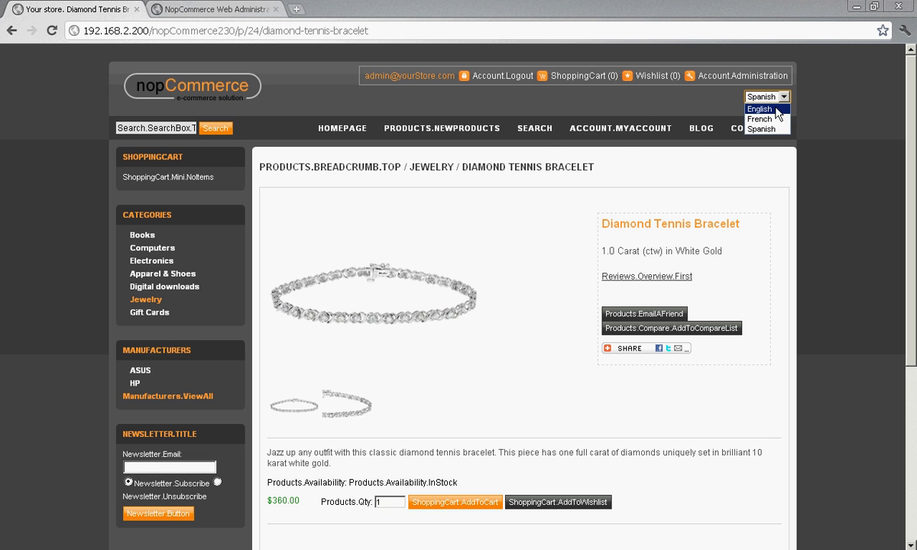
left_click(752, 107)
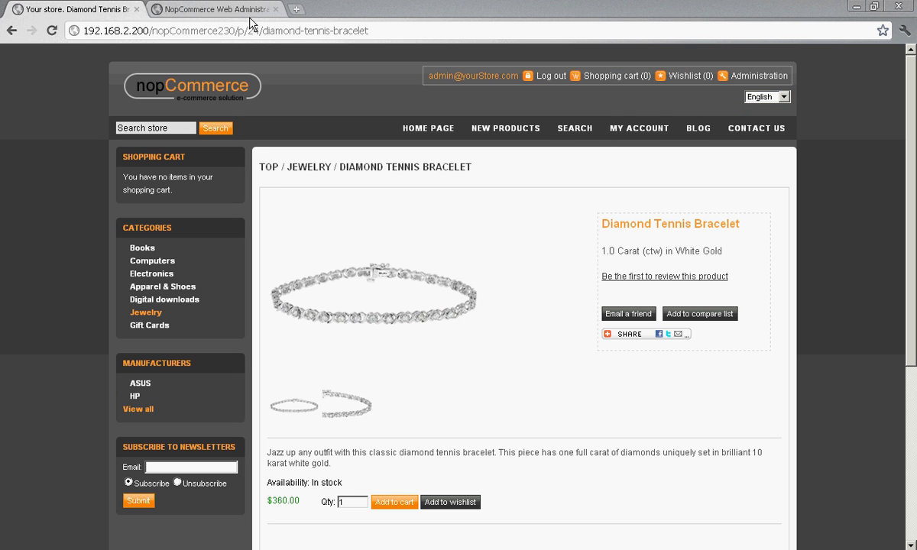
Return to NopAdmin, switch the Diamond Tennis Bracelet's language to French and clear its variant name
left_click(256, 11)
mouse_move(158, 107)
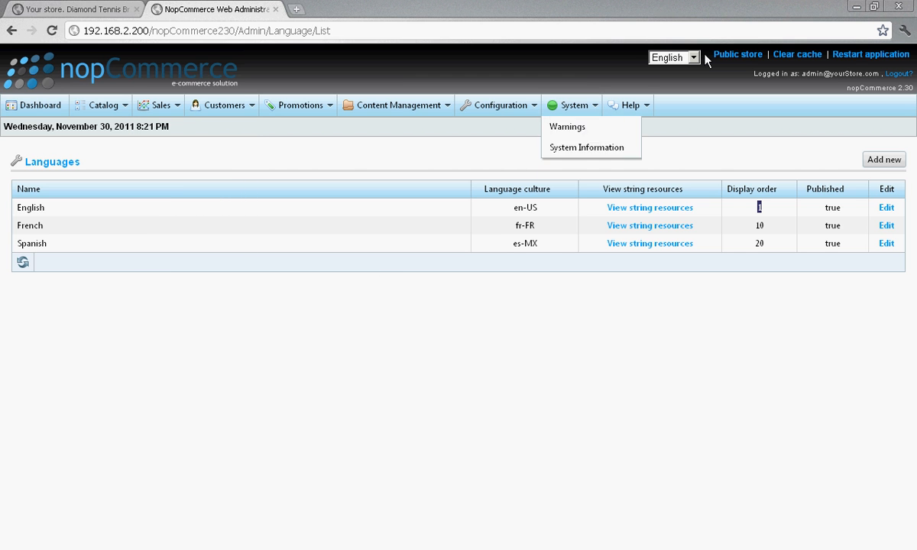
left_click(858, 8)
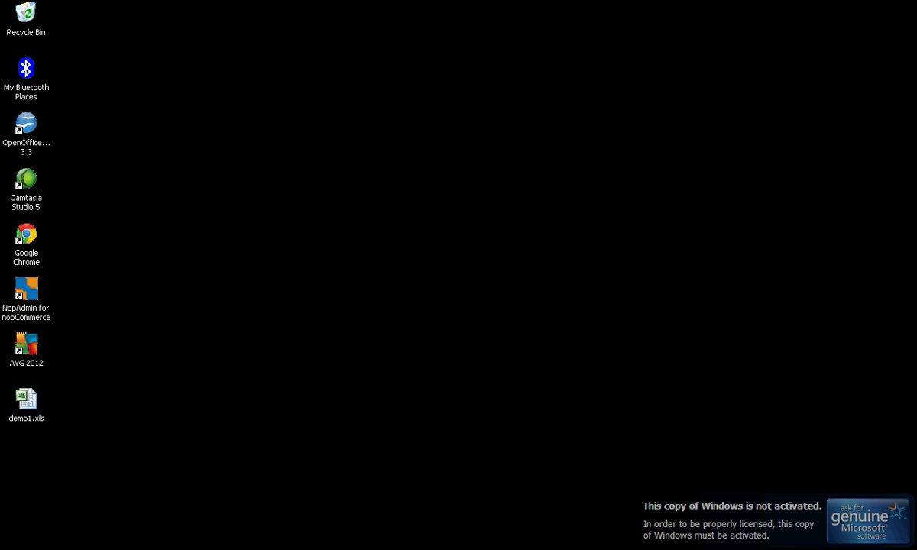
key("alt+Tab")
key("alt+Tab")
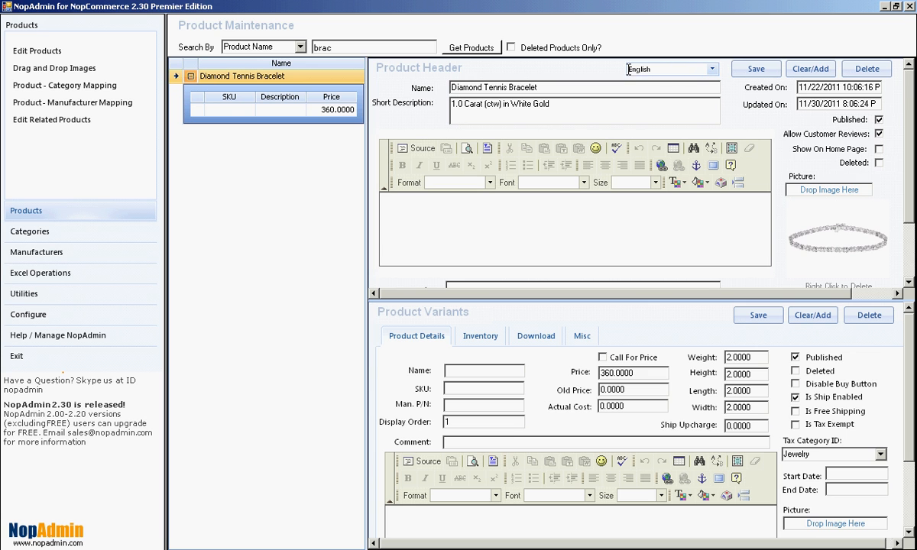
left_click(713, 73)
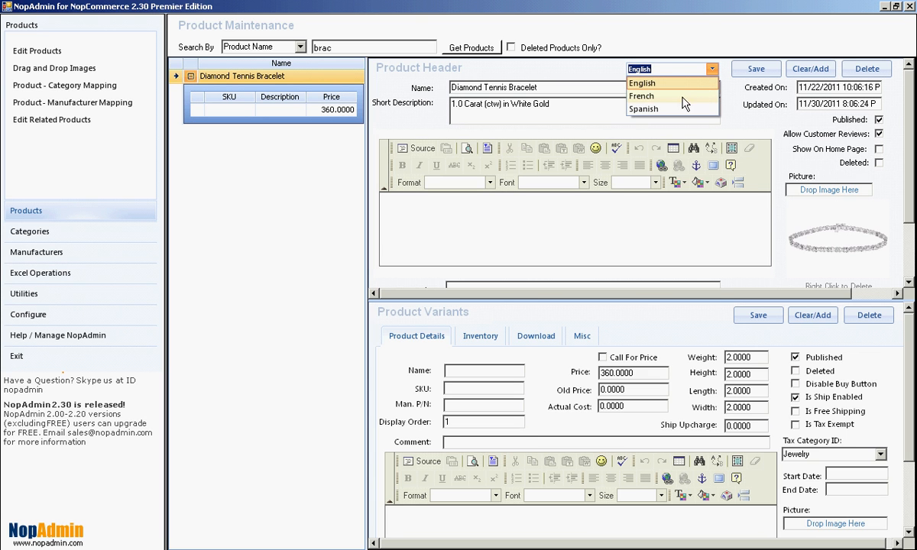
left_click(645, 96)
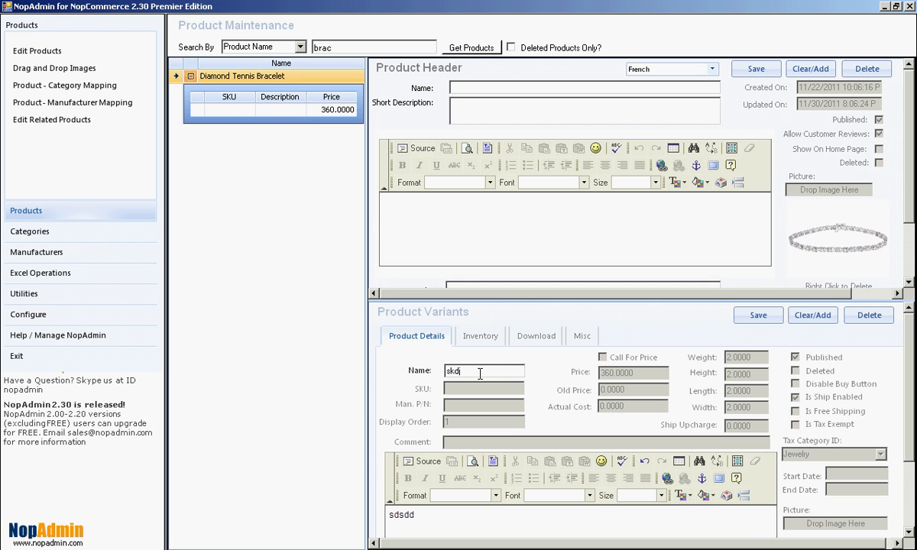
left_click_drag(476, 373, 437, 374)
key("BackSpace")
Enter "French Name" as the French product name and "French Long Desc" as the full description
type("French Name")
key("Tab")
type("Fr")
type("ch Long Desc")
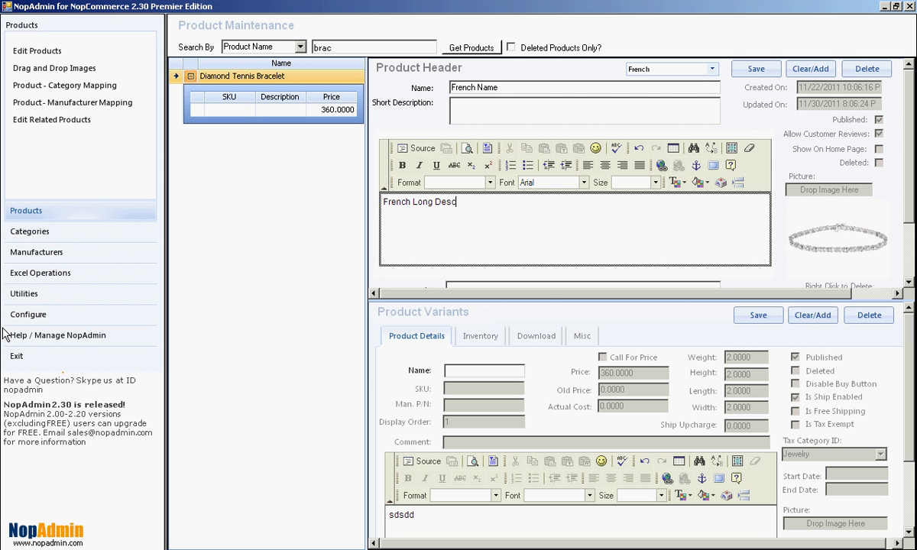
Enter "French Short Desc" as the product's French short description
key("shift+Tab")
key("shift+Tab")
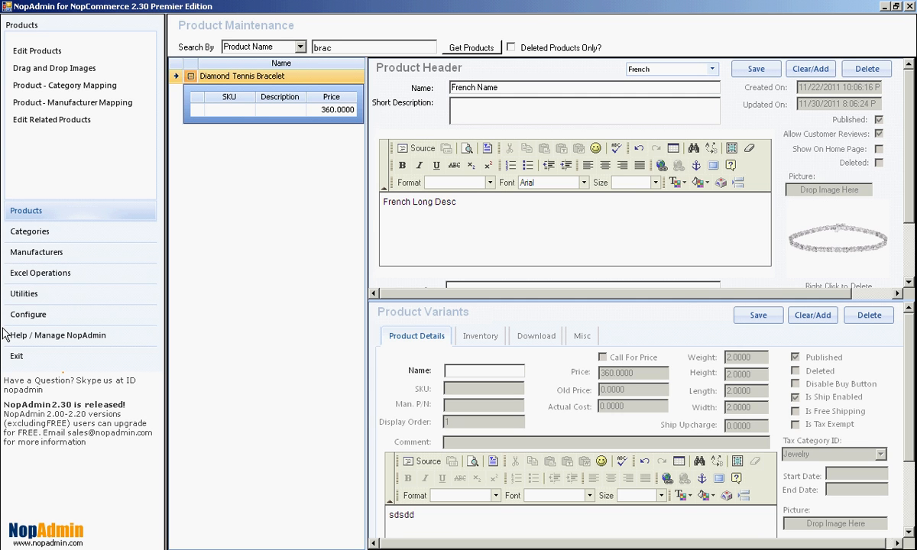
type("rench")
key("BackSpace")
key("BackSpace")
key("BackSpace")
type("French Short De")
Enter meta title "fr meta title", meta keywords "fr meta key", meta description "fr meta de" and SEO name "fr", and save the product header
scroll(911, 171, "down", 1)
scroll(910, 171, "down", 2)
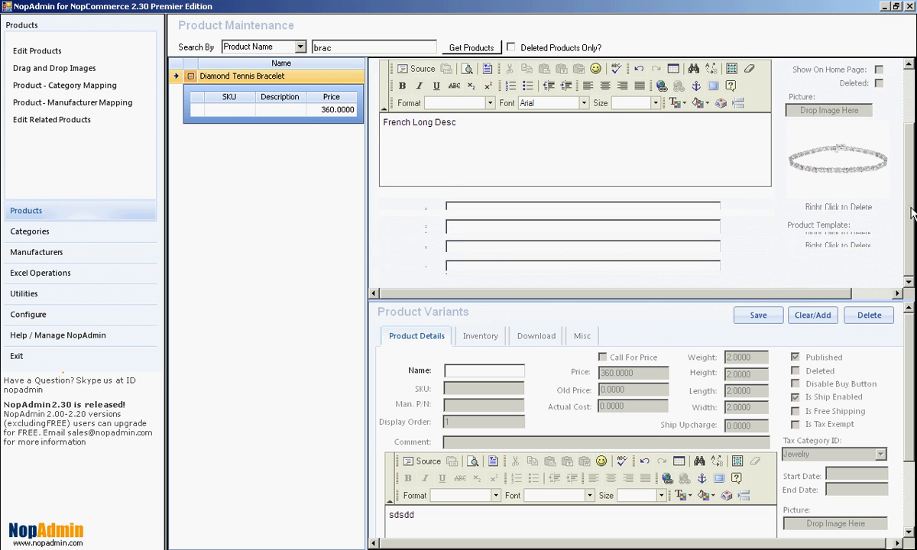
left_click(498, 205)
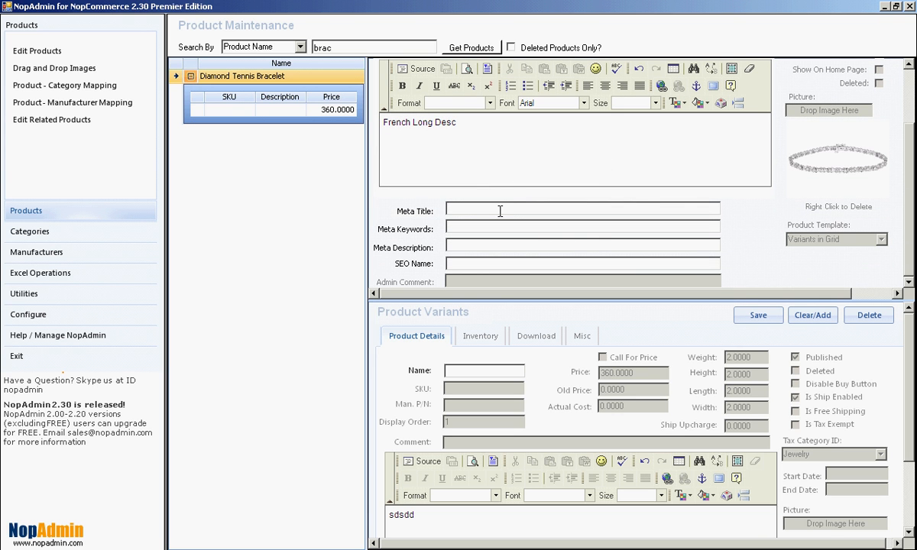
type("fr meta tit")
type("fr met")
type("a key")
type("fr me")
type("ta de")
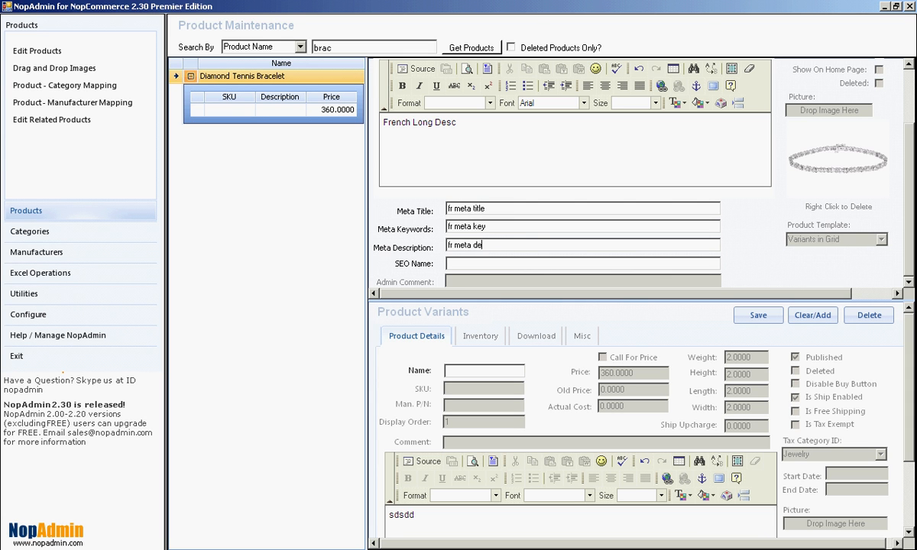
type("fr seo")
left_click_drag(908, 151, 903, 90)
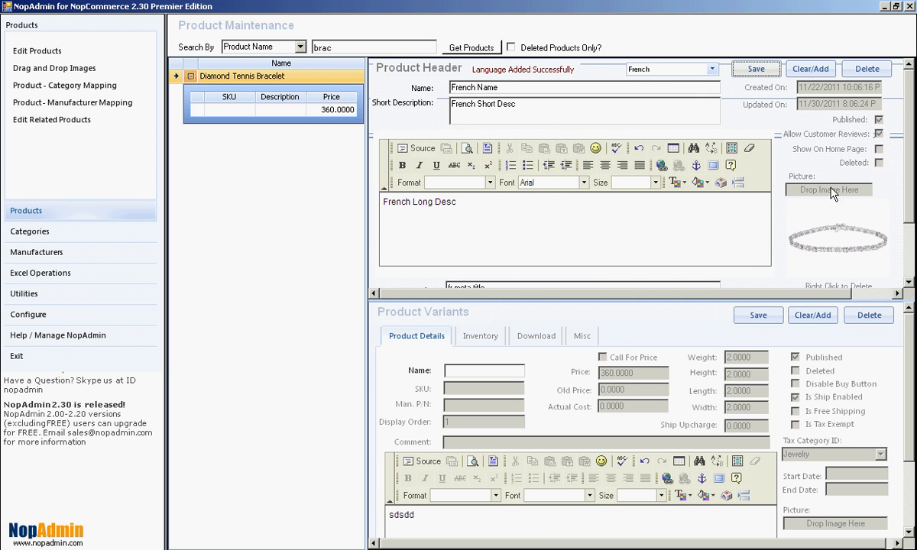
Set the French variant name to "fr variant name" and its description to "fr variant desc", and save the variant
left_click(460, 372)
type("fr variant")
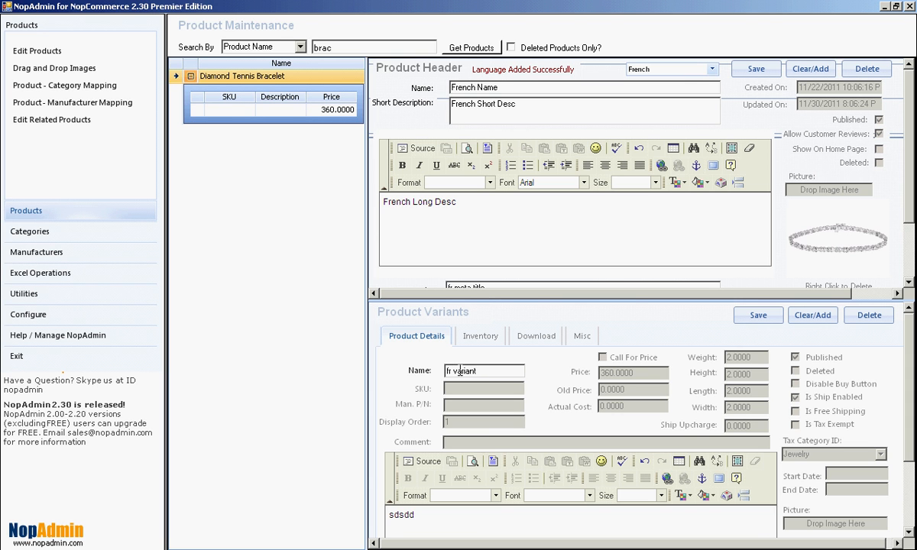
type(" name")
left_click(411, 515)
double_click(411, 515)
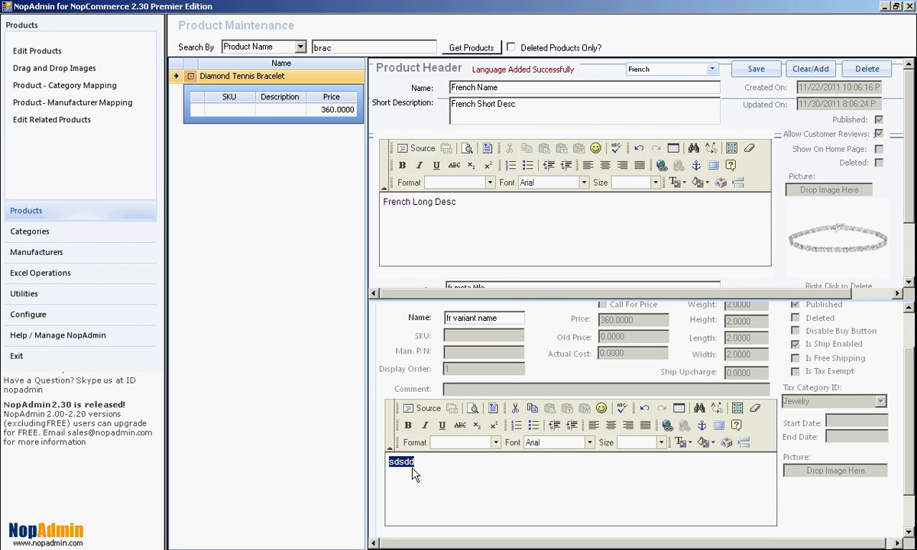
key("Delete")
type("fr variant desc")
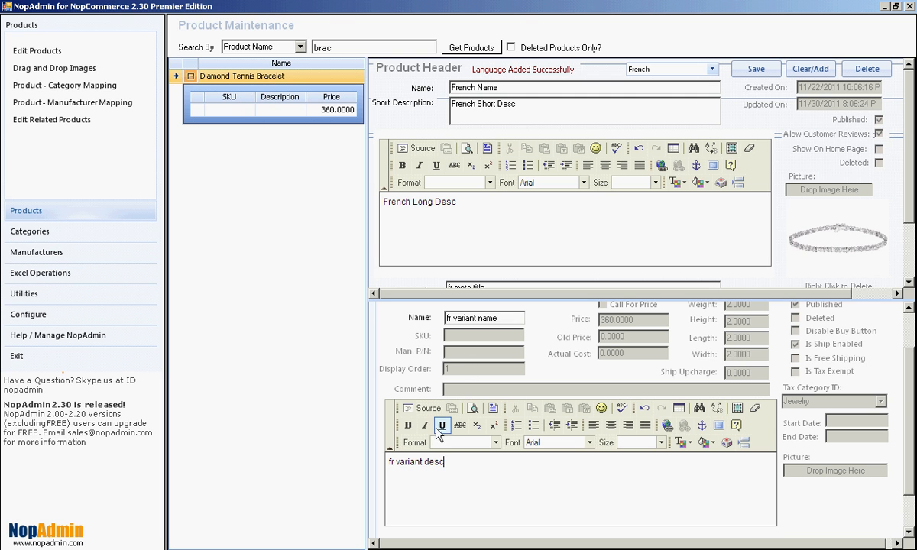
scroll(852, 371, "up", 3)
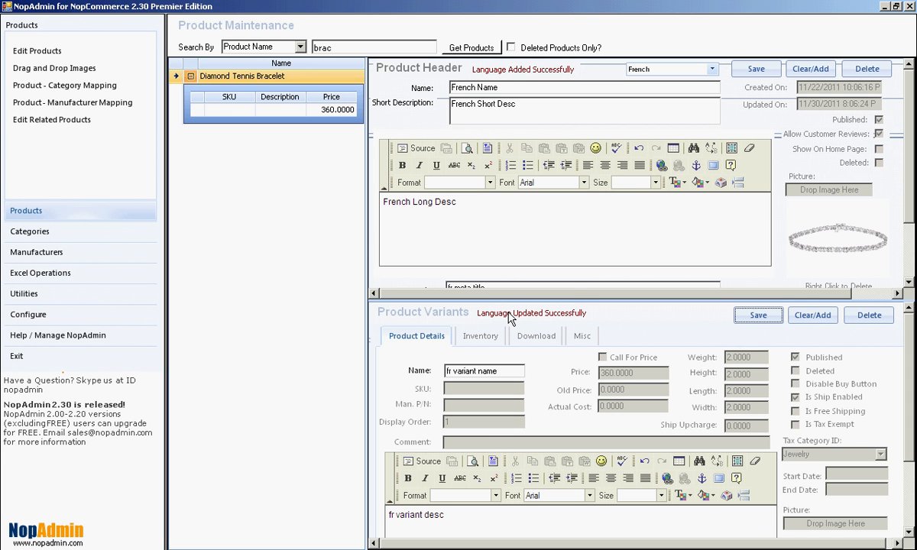
Switch to Chrome and view the Diamond Tennis Bracelet store page in French to check the translations
key("alt+Tab")
key("alt+Tab")
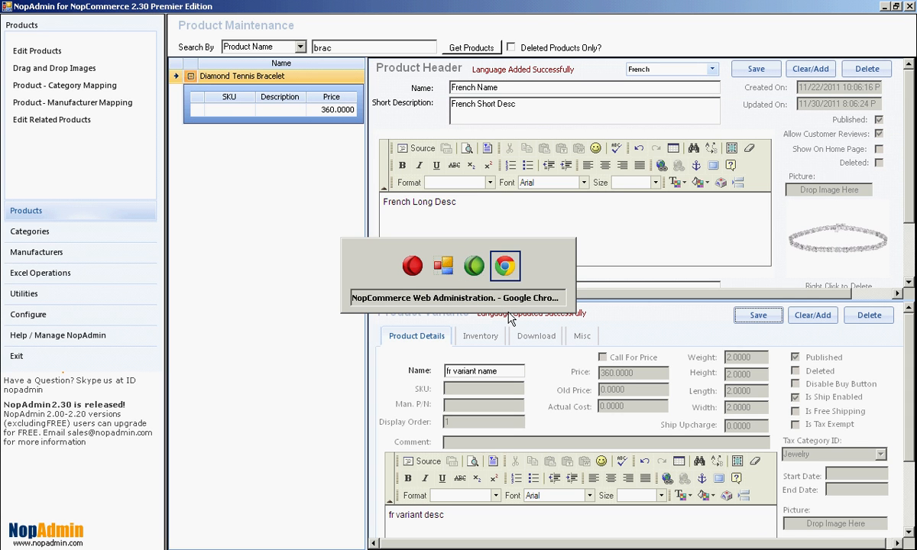
key("alt+Tab")
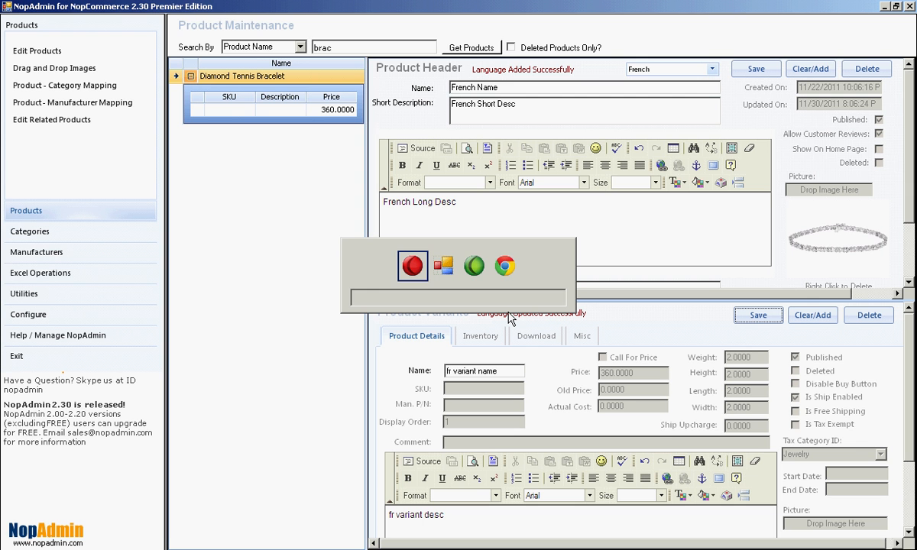
key("alt+shift+Tab")
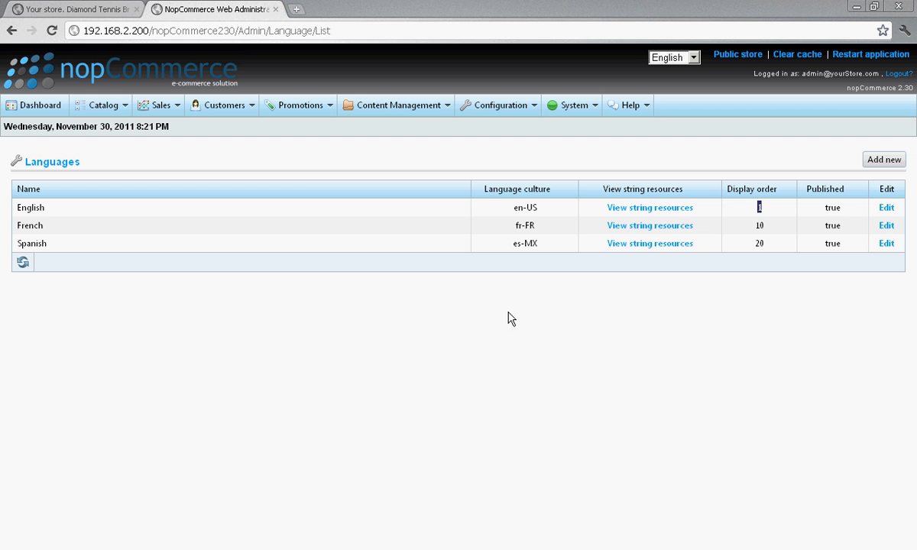
left_click(94, 18)
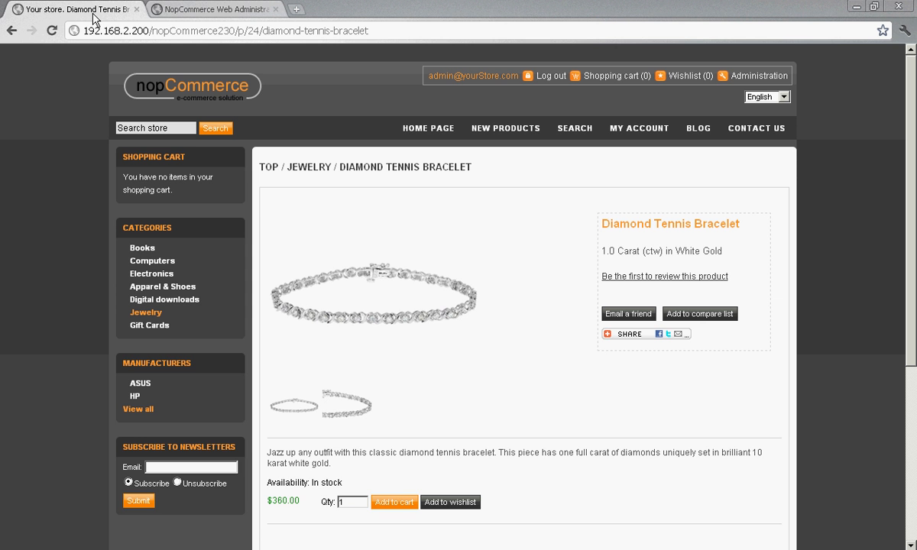
left_click(785, 97)
left_click(769, 117)
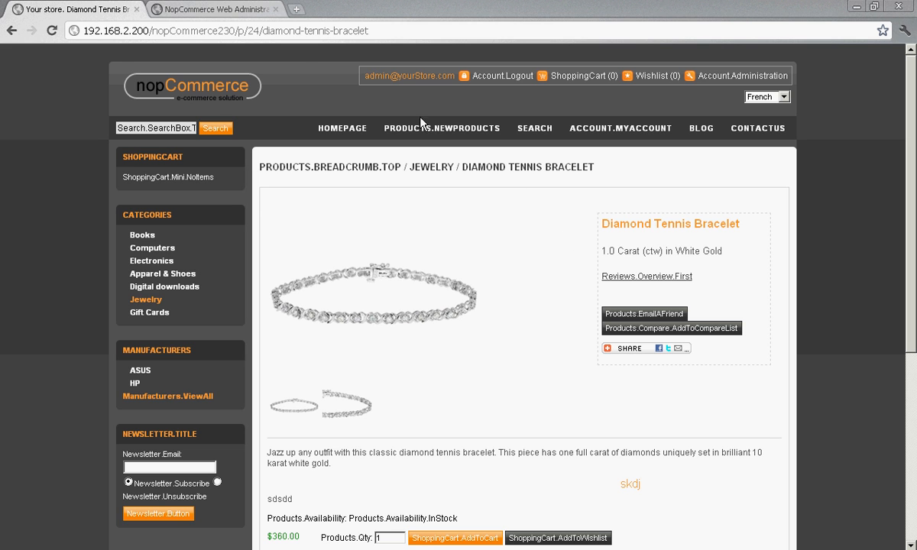
Clear the store's cache in the nopCommerce web administration
left_click(208, 14)
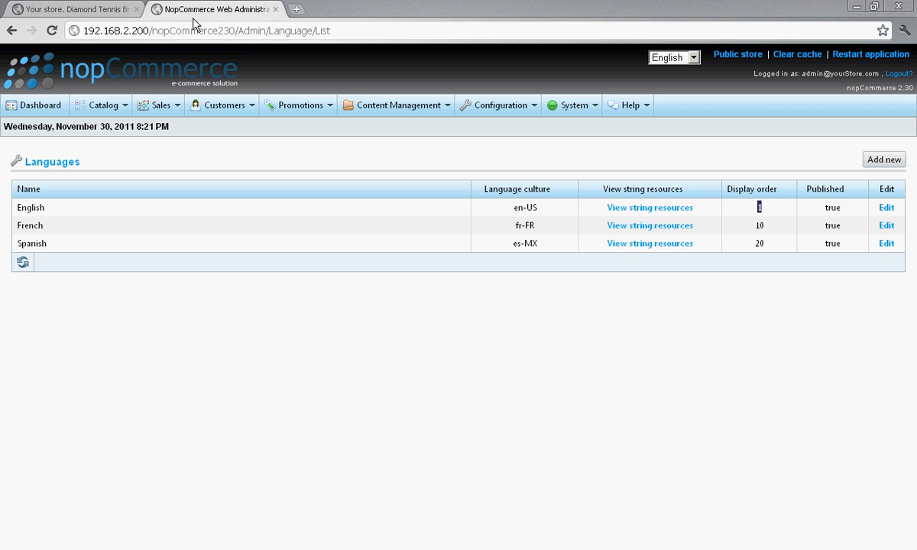
mouse_move(515, 107)
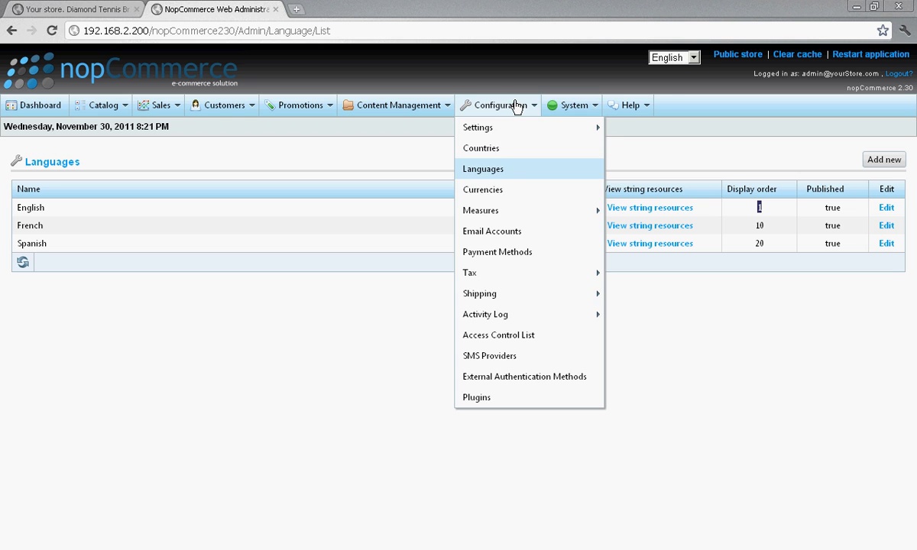
left_click(787, 61)
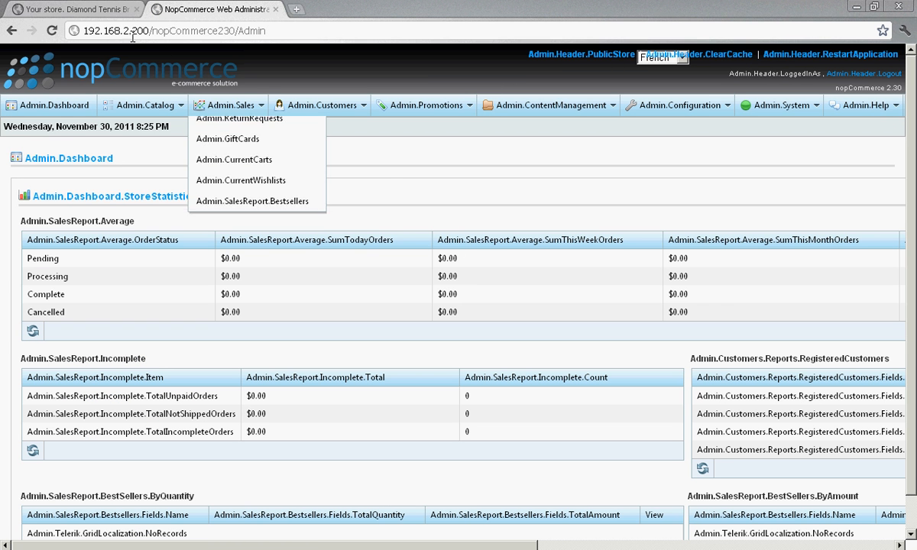
Reload the Diamond Tennis Bracelet store page and check its French product name, descriptions and variant texts
left_click(95, 11)
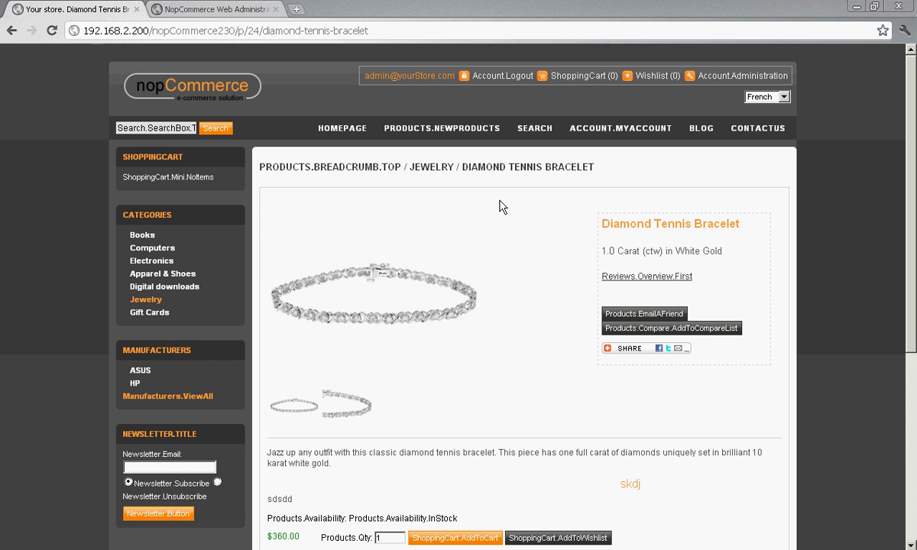
right_click(509, 227)
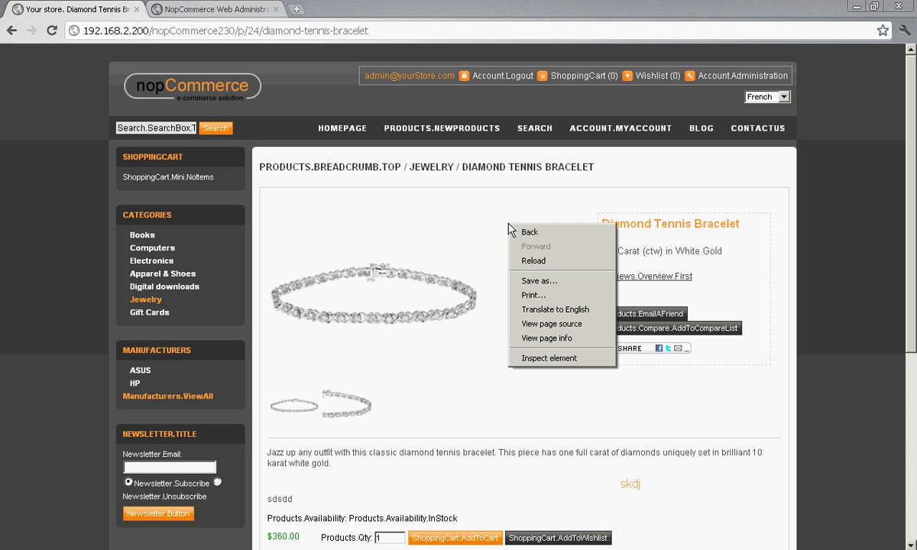
left_click(531, 260)
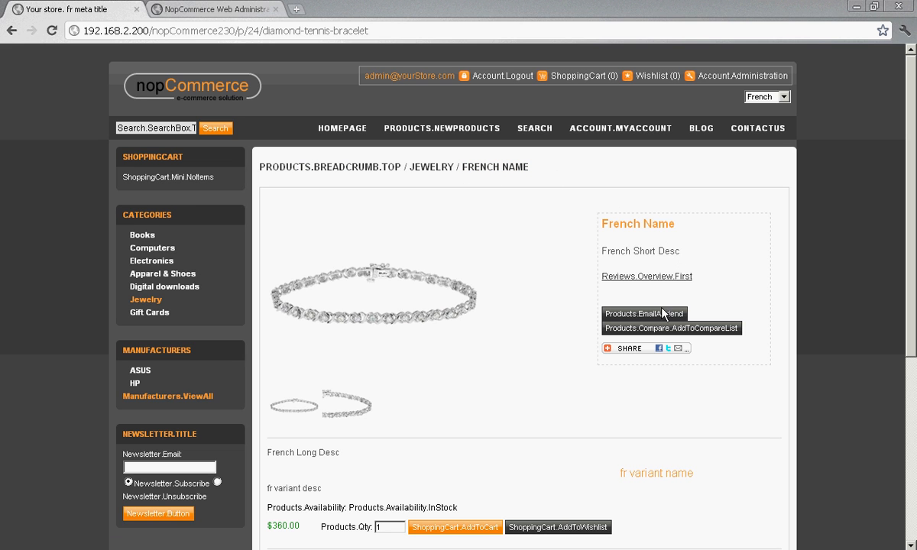
scroll(523, 394, "down", 3)
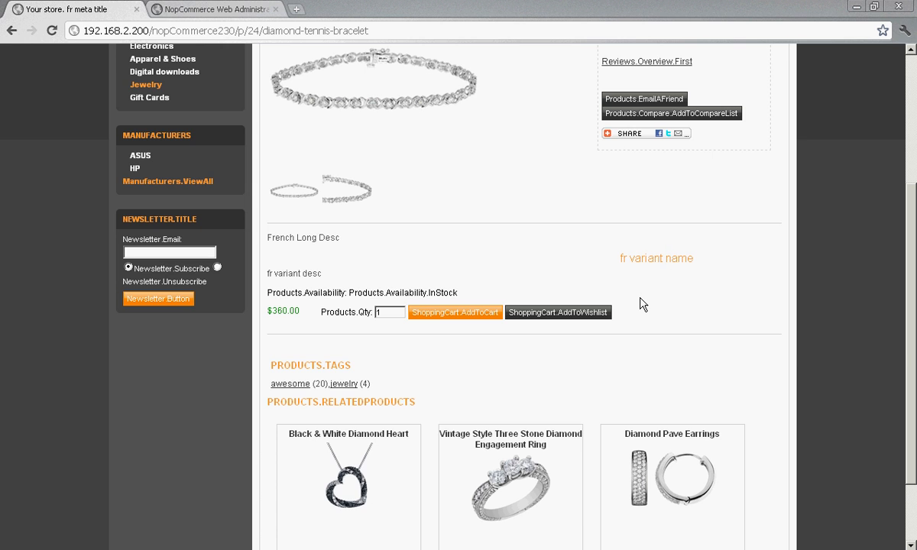
scroll(640, 303, "up", 3)
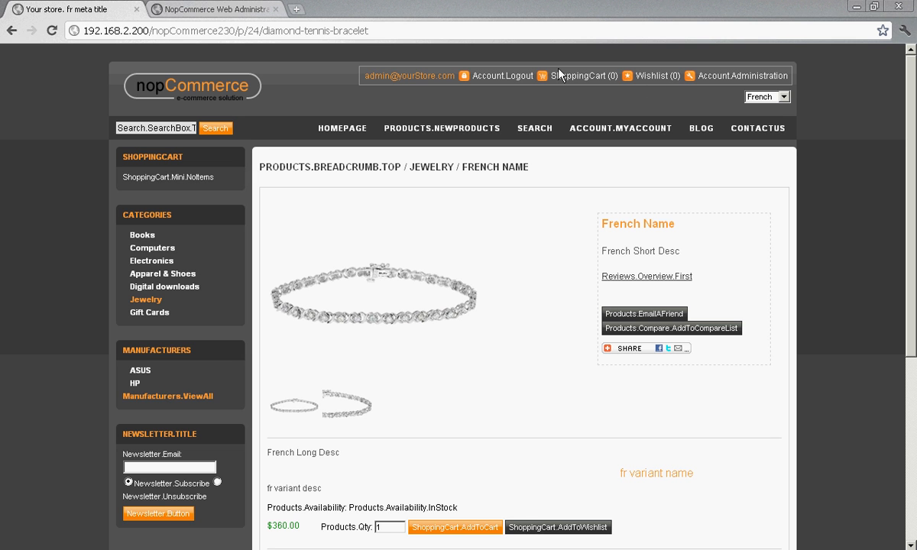
scroll(844, 175, "down", 4)
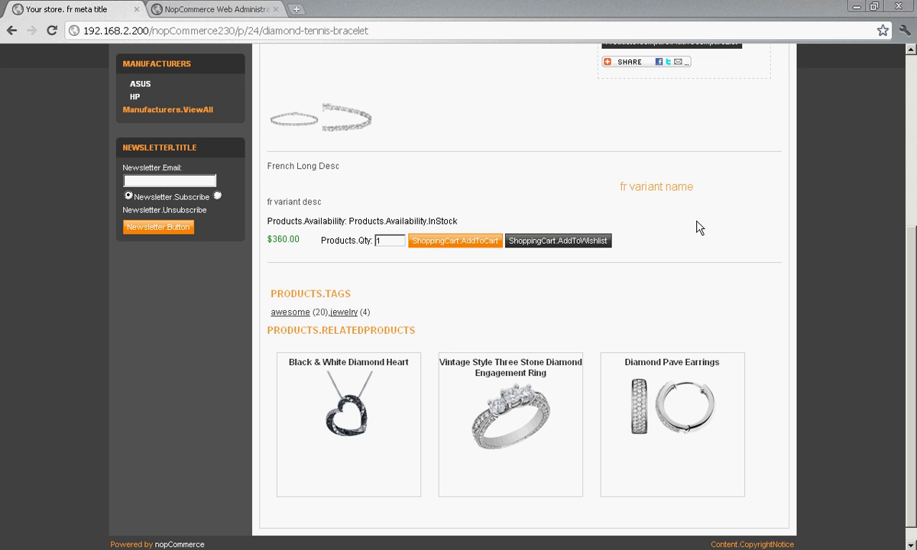
scroll(699, 227, "up", 3)
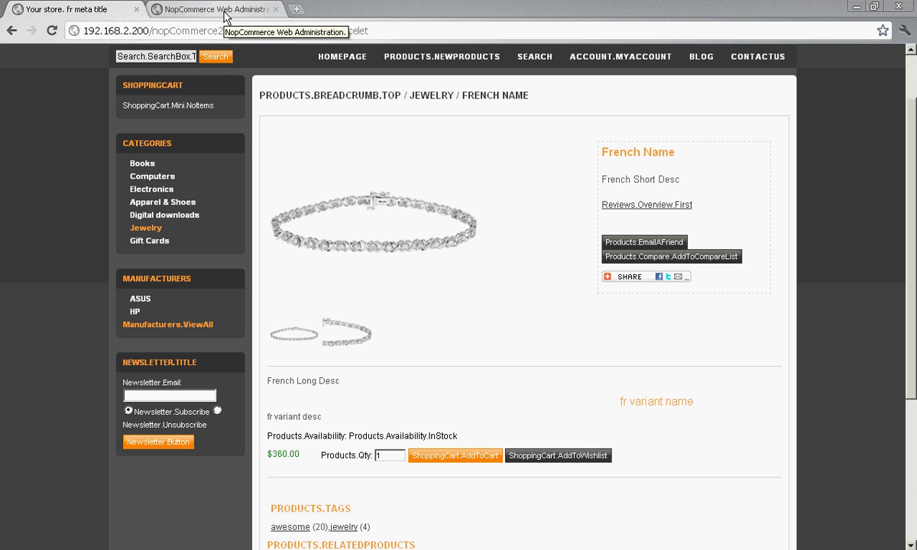
Switch to NopAdmin, set the bracelet's Spanish product name to "spanish name" and save the product header
key("alt+Tab")
key("Tab")
key("Tab")
key("Tab")
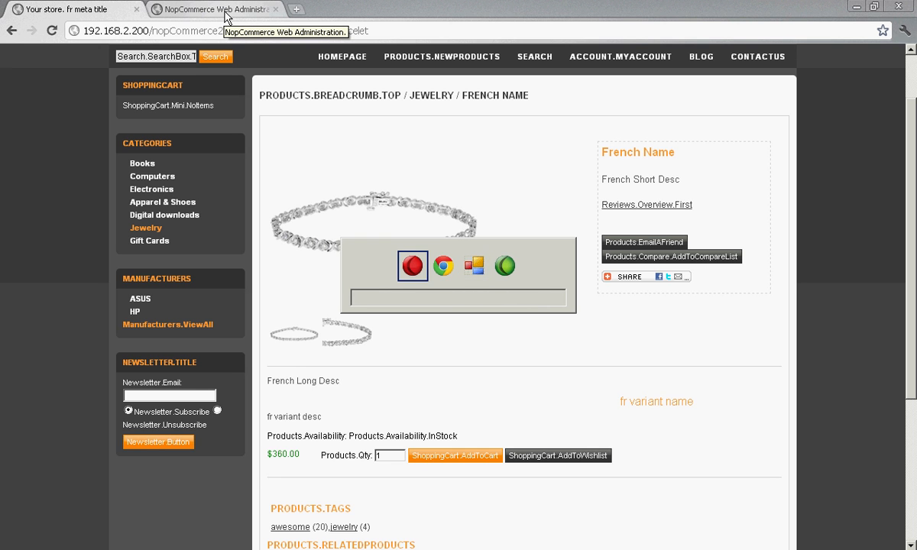
key("alt+shift+Tab")
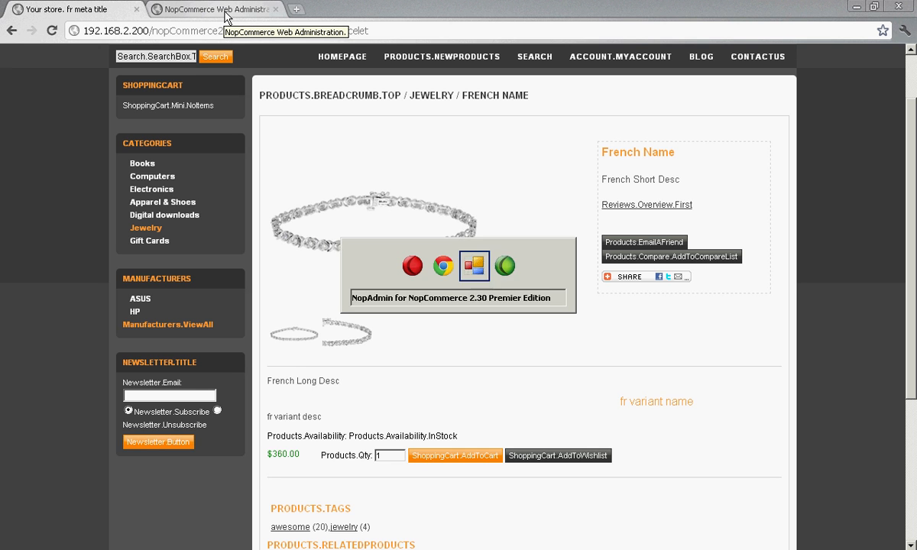
key("shift+Tab")
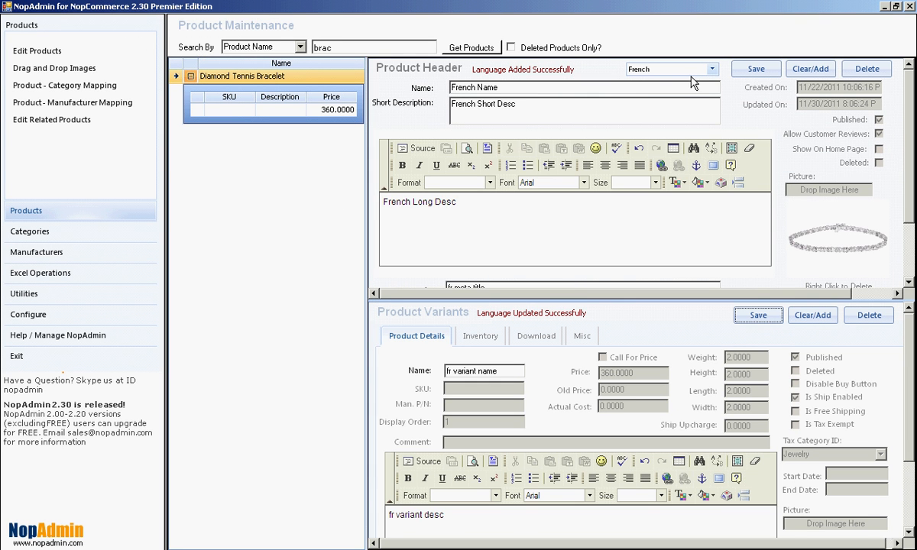
left_click(711, 70)
left_click(677, 109)
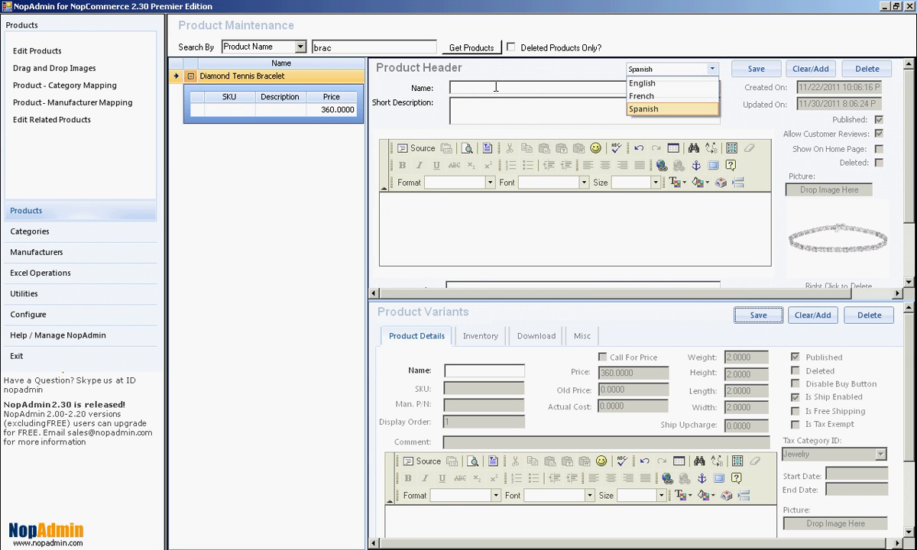
left_click(590, 91)
type("span")
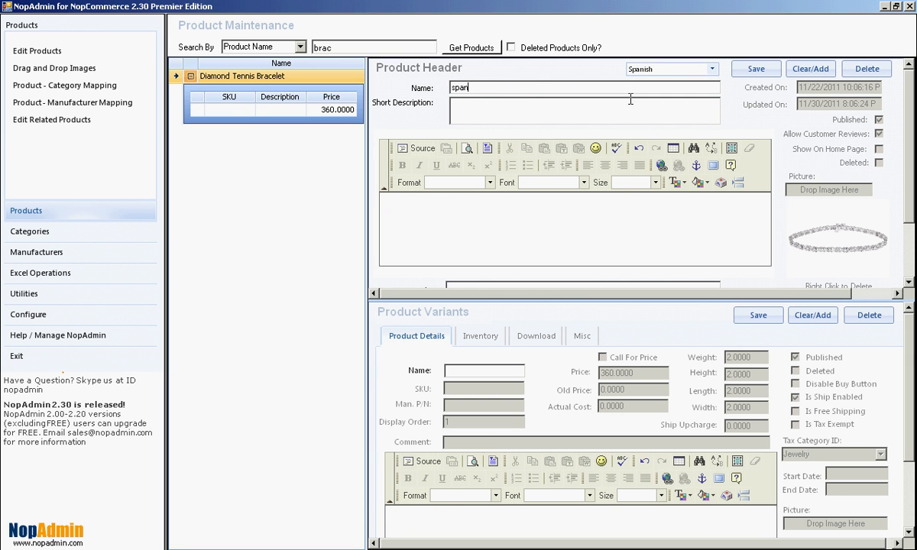
type("ish name")
left_click(754, 69)
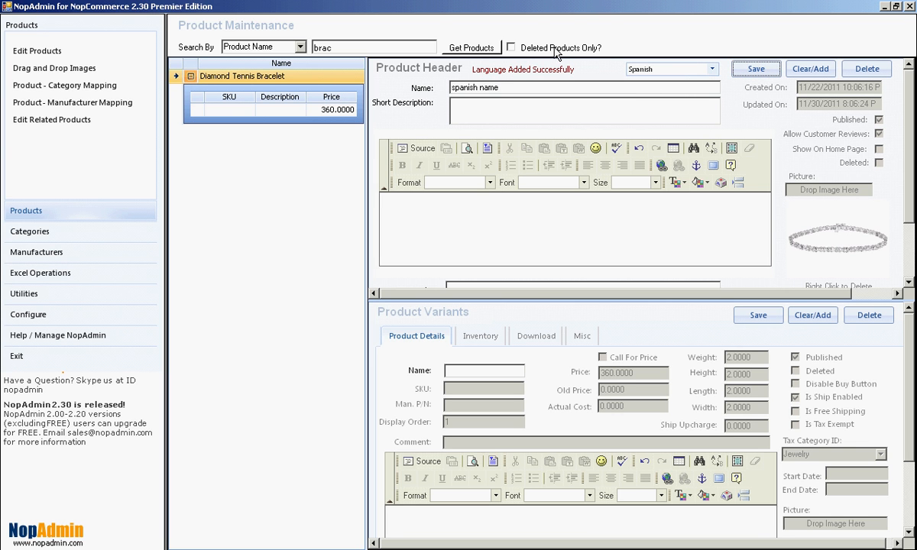
Switch to Chrome and view the bracelet's store page in Spanish to check the localized name
key("alt+Tab")
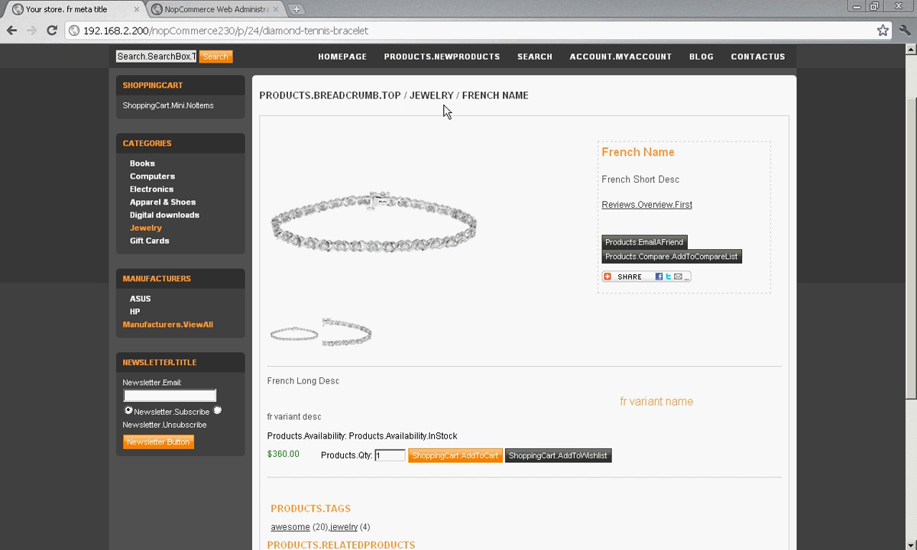
scroll(650, 122, "up", 1)
left_click(761, 97)
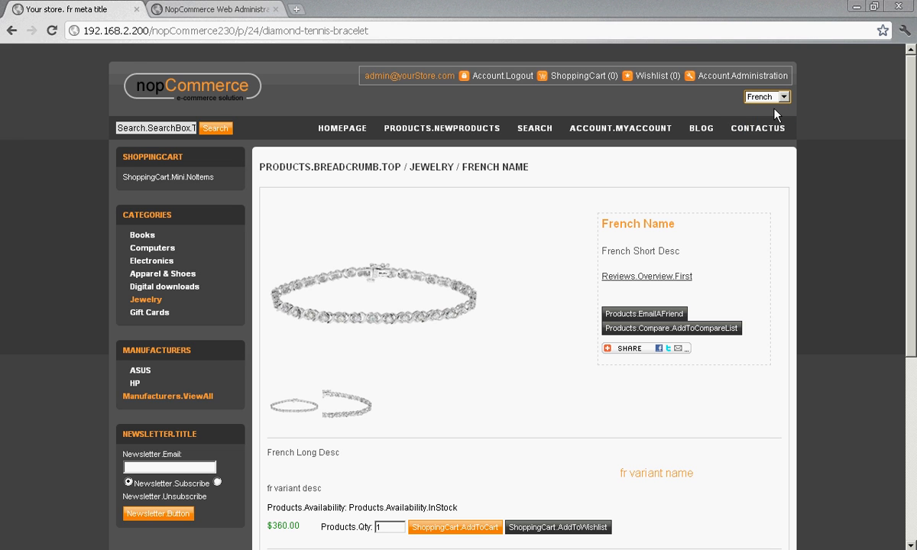
left_click(773, 98)
left_click(771, 130)
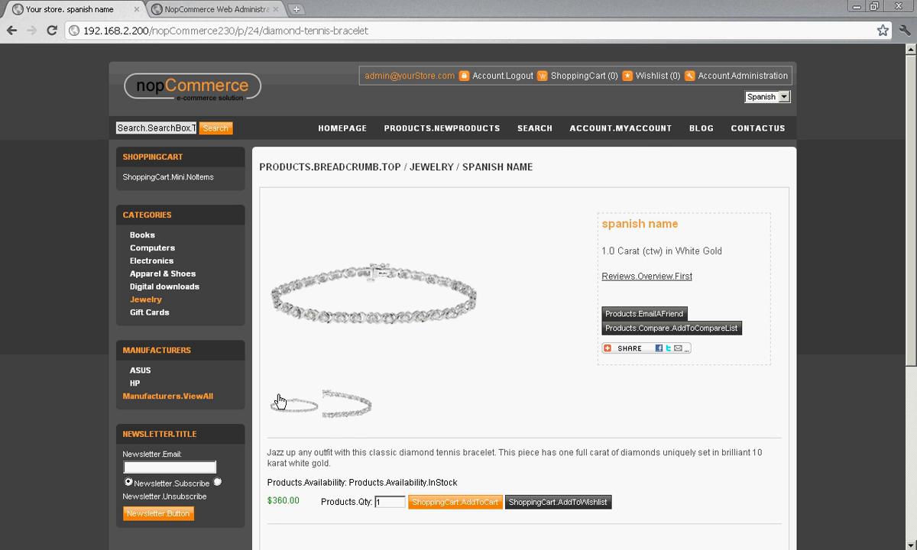
Switch to NopAdmin, clear the bracelet's Spanish product name and save the product header
key("alt+Tab")
key("alt+Tab")
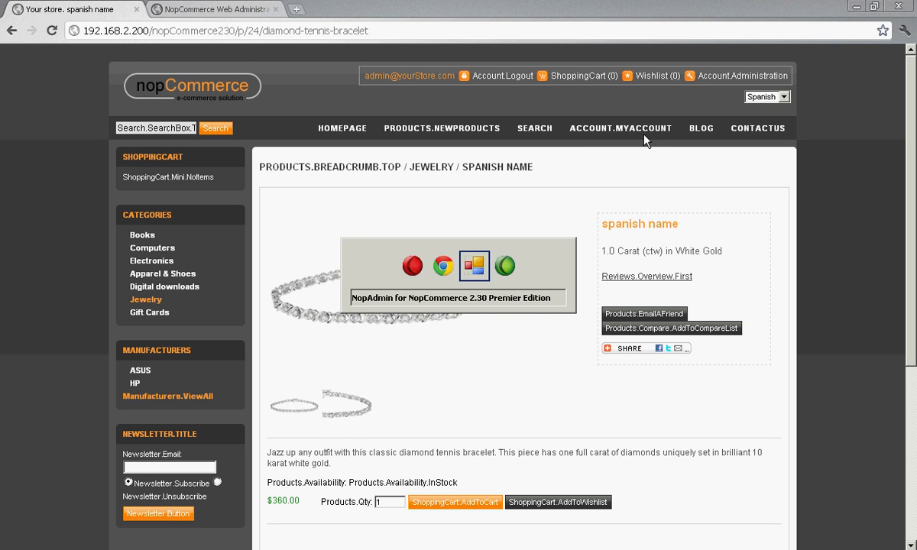
key("alt+Tab")
key("alt+Tab")
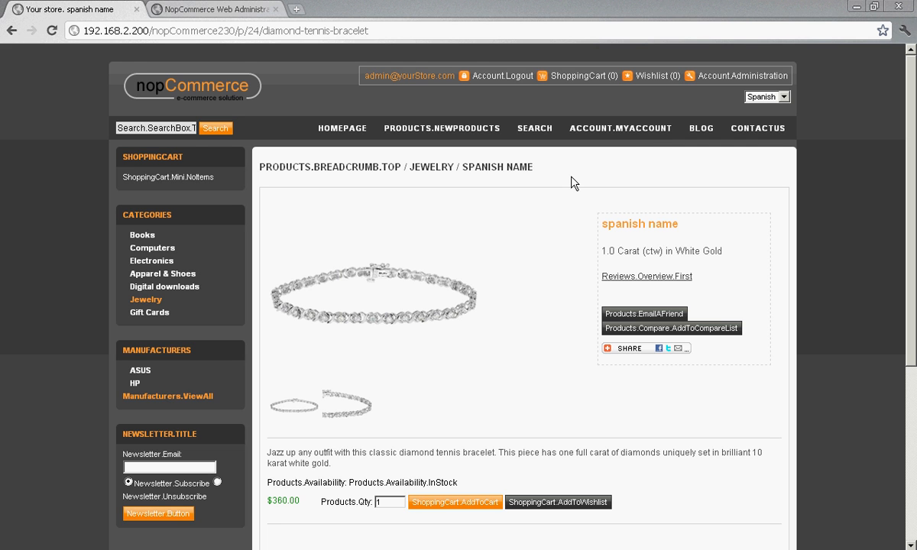
key("alt+Tab")
key("alt+Tab")
key("alt+Tab")
key("alt+Tab")
key("alt+Tab")
key("alt+Tab")
key("alt+Tab")
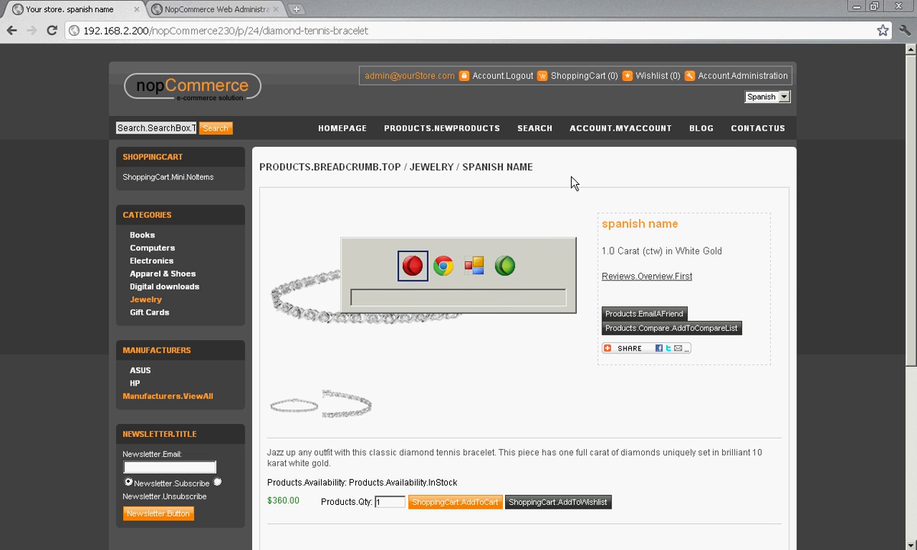
key("alt+Tab")
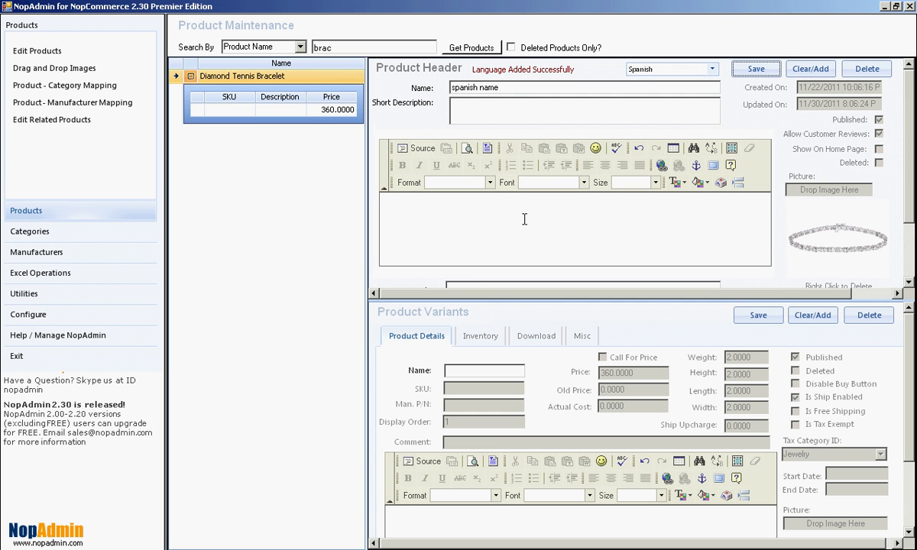
left_click_drag(513, 88, 402, 90)
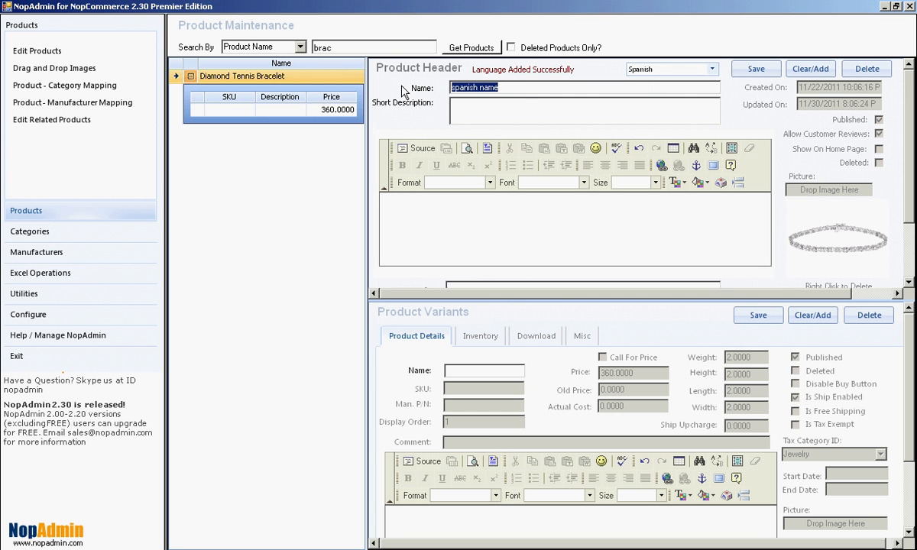
key("BackSpace")
scroll(471, 199, "down", 1)
scroll(472, 196, "up", 1)
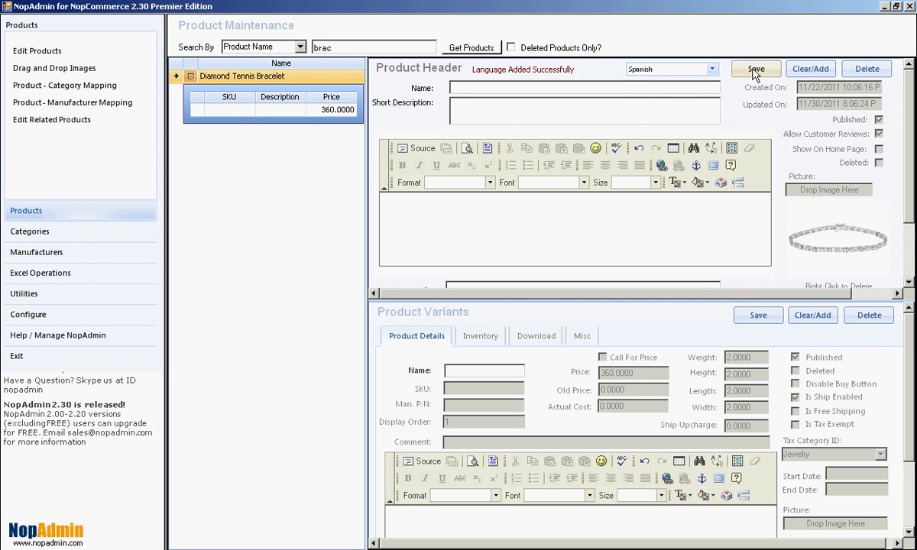
Select French for the product header and clear the French product name and short description
left_click(699, 69)
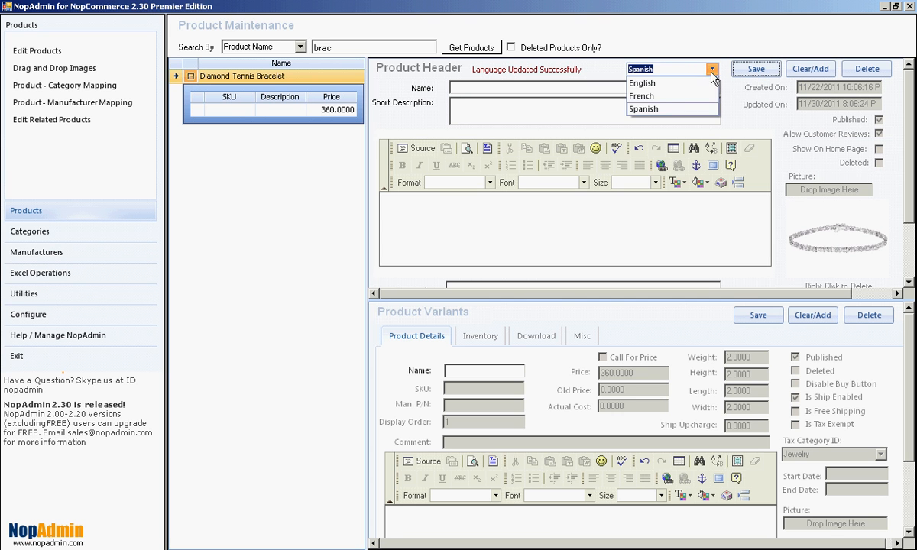
left_click(657, 97)
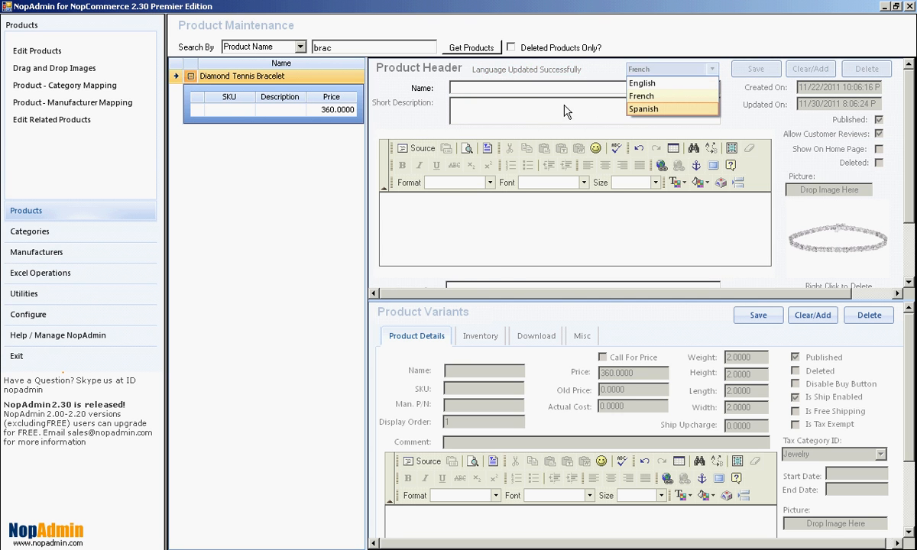
key("Delete")
key("Tab")
key("Delete")
key("BackSpace")
Clear the French long description, meta title, meta keywords, meta description and SEO name, and save the product header
scroll(412, 208, "down", 2)
left_click_drag(462, 128, 361, 117)
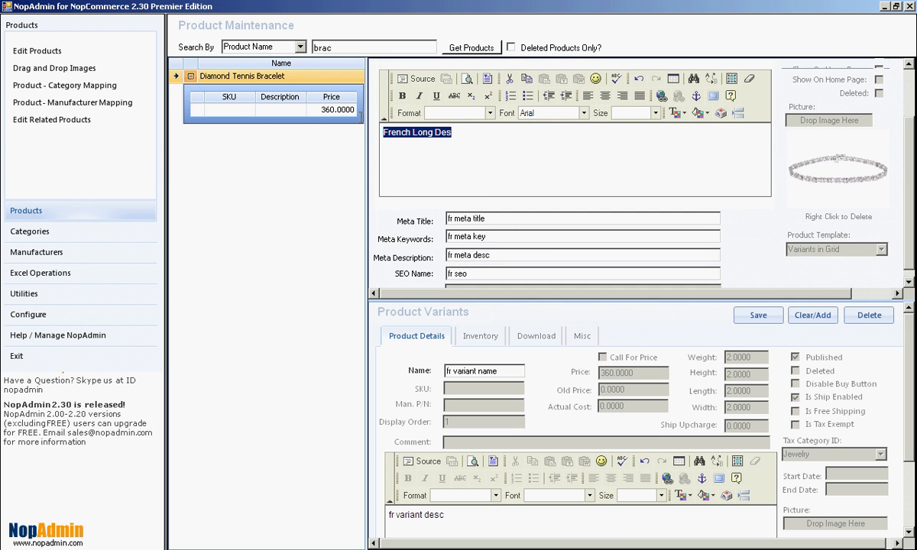
left_click_drag(489, 218, 433, 232)
left_click_drag(501, 217, 432, 220)
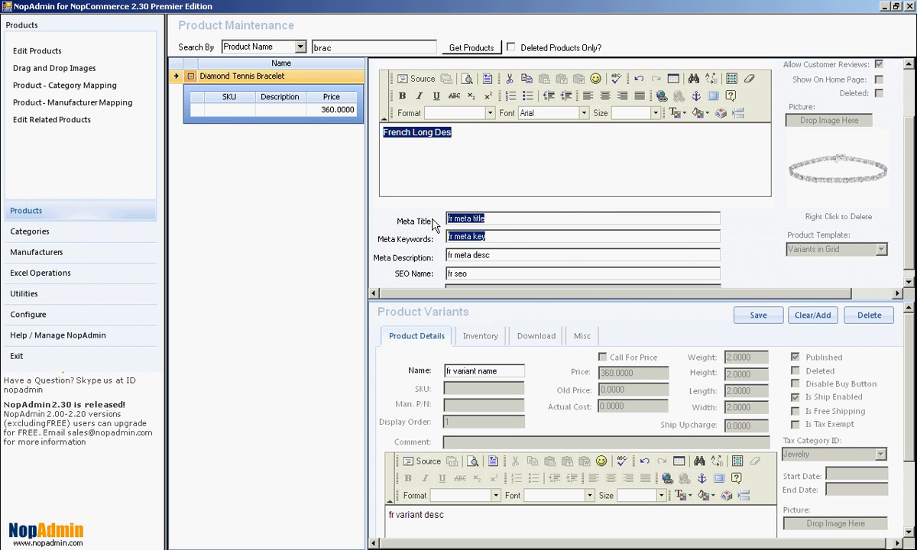
key("Delete")
key("Delete")
left_click_drag(491, 236, 446, 237)
key("Delete")
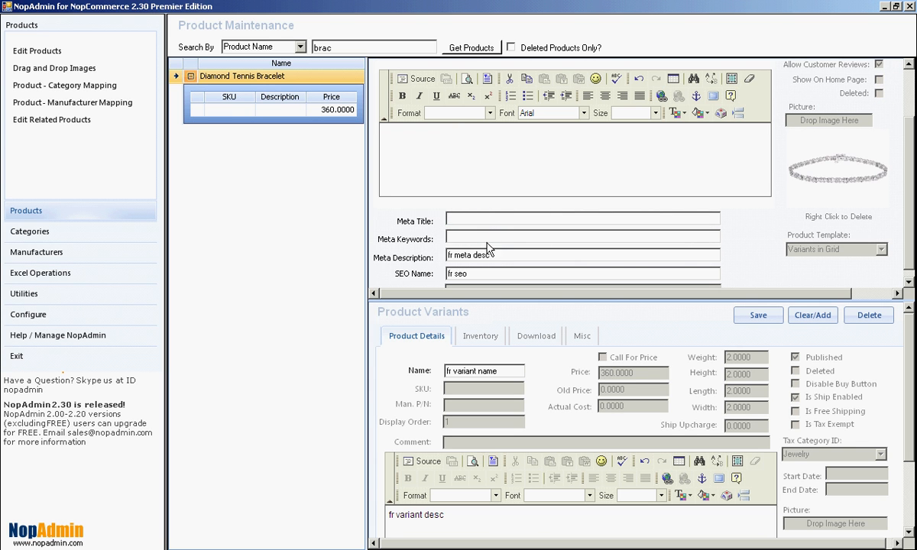
key("Delete")
left_click_drag(493, 253, 450, 259)
scroll(546, 239, "up", 3)
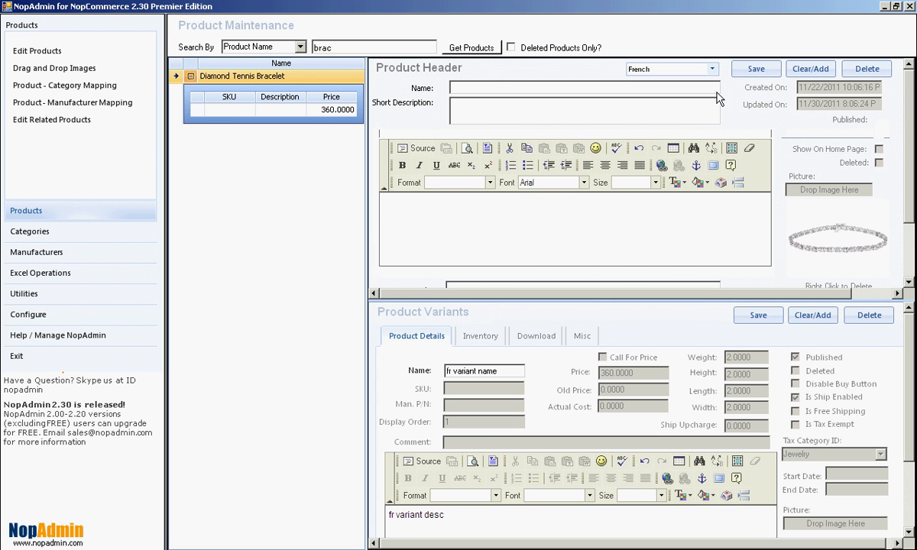
left_click(749, 70)
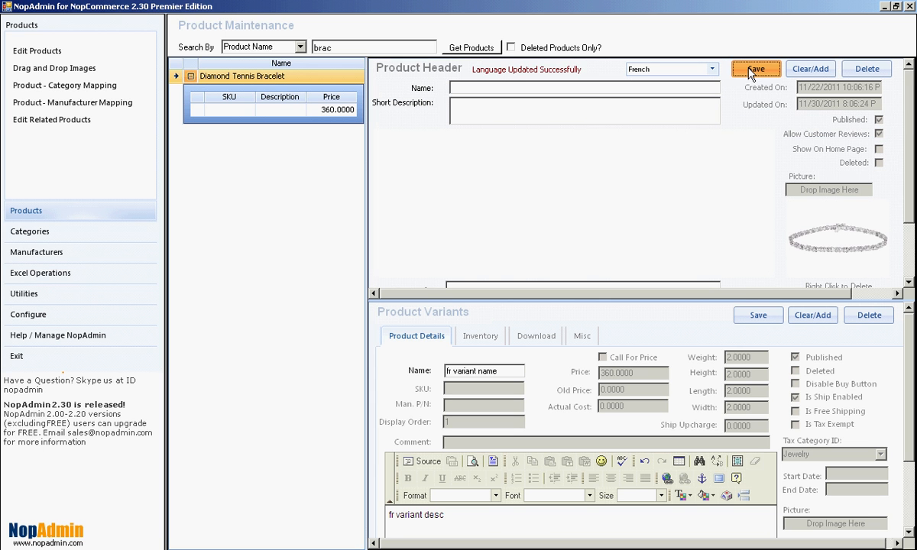
Clear the description text of the bracelet's French product variant
scroll(785, 179, "down", 3)
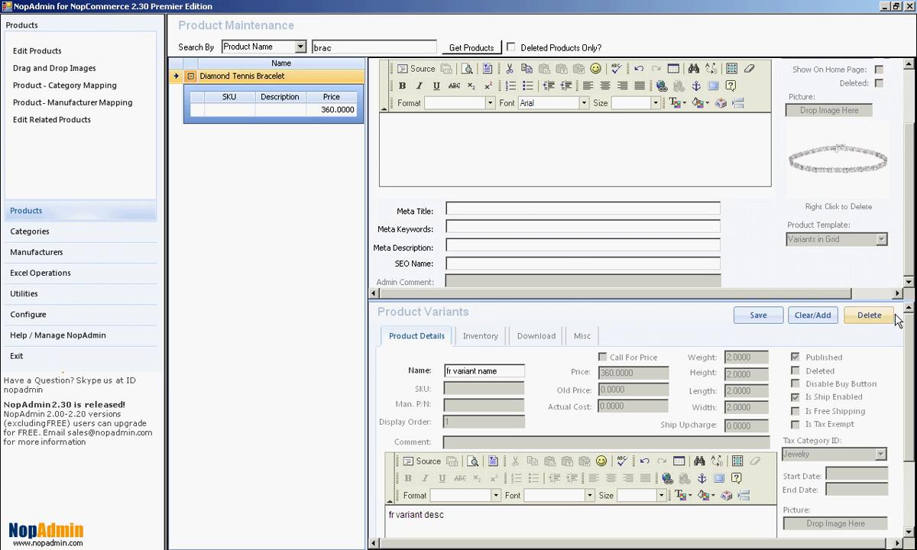
scroll(696, 370, "down", 3)
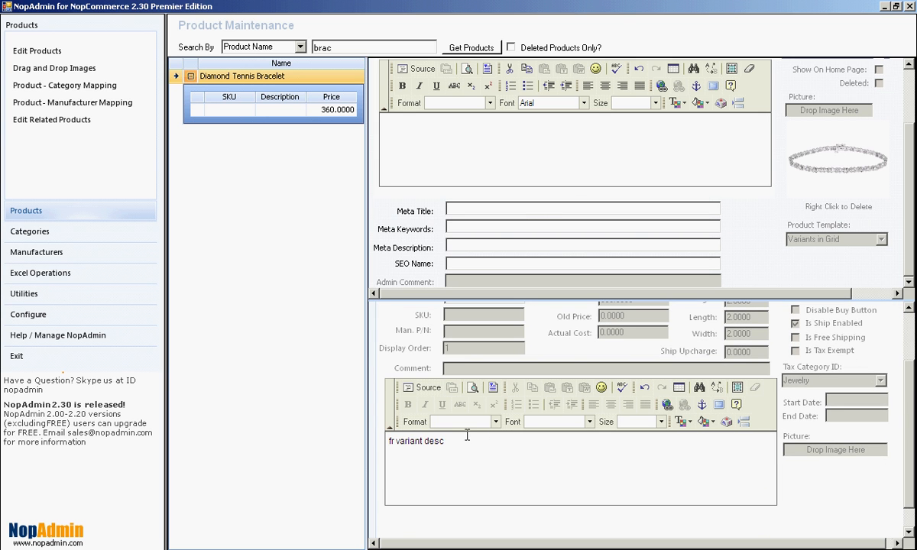
left_click(417, 437)
left_click_drag(442, 442, 373, 440)
key("BackSpace")
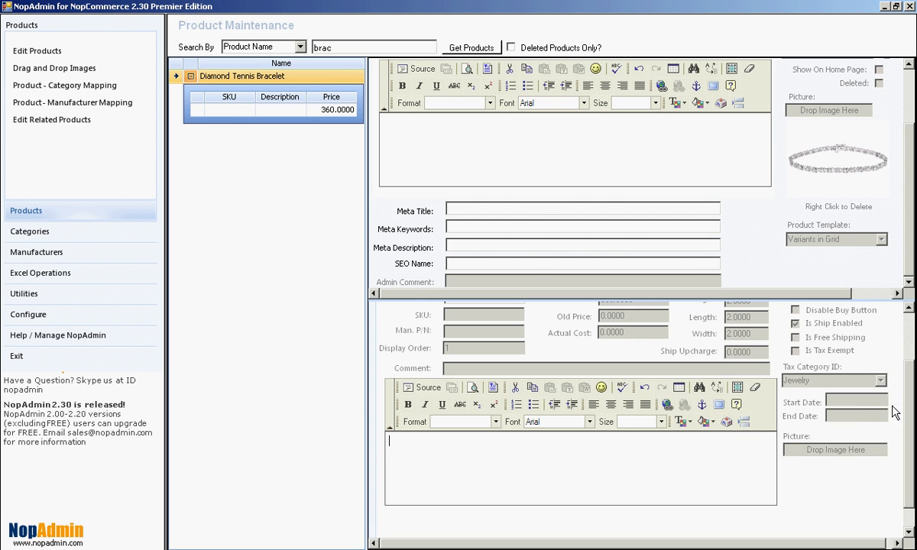
Clear the name of the bracelet's French product variant and save the variant
scroll(848, 380, "up", 3)
left_click_drag(511, 372, 443, 372)
key("BackSpace")
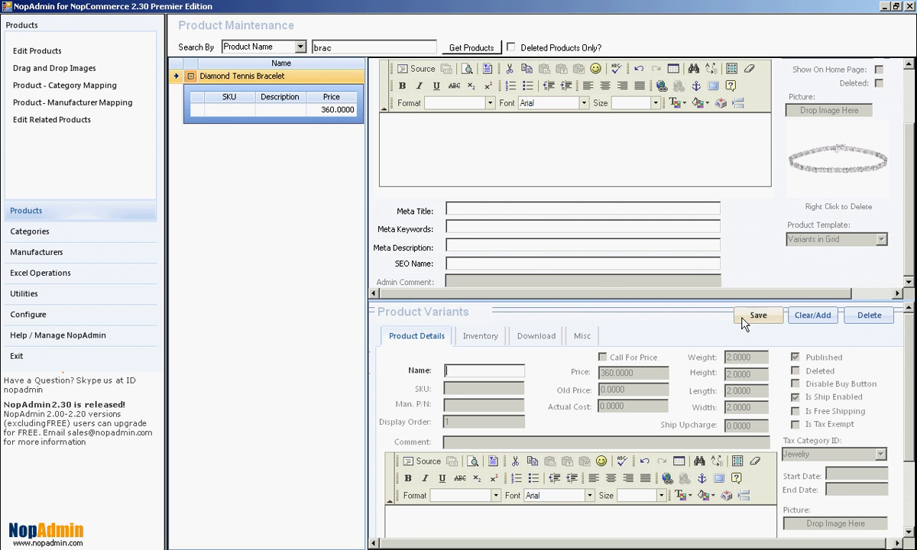
left_click(751, 318)
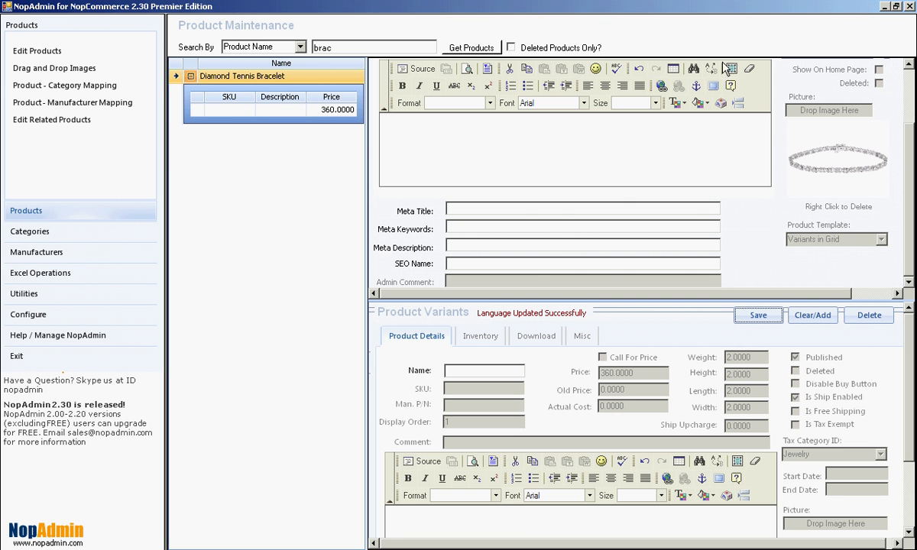
Check the bracelet's Spanish product texts and return the product header to English
left_click_drag(906, 148, 884, 61)
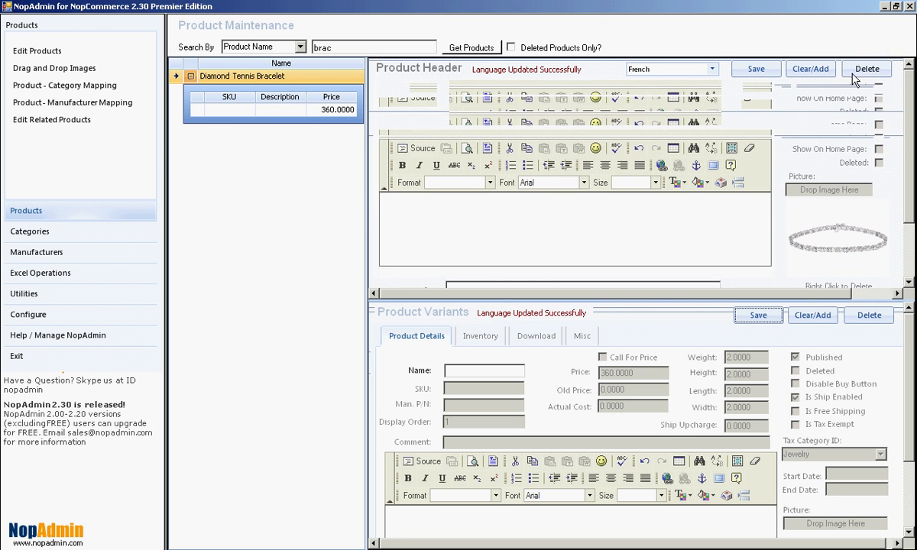
left_click(717, 70)
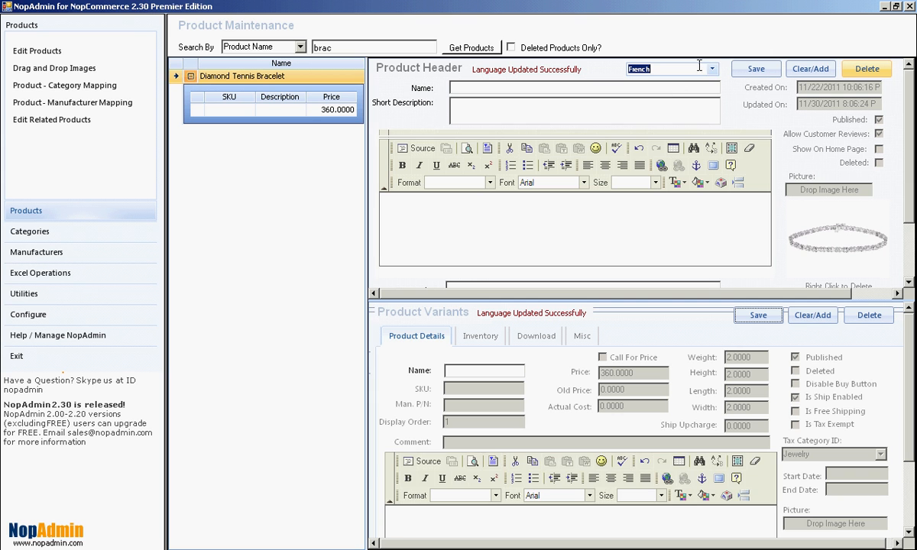
left_click(711, 69)
left_click(663, 109)
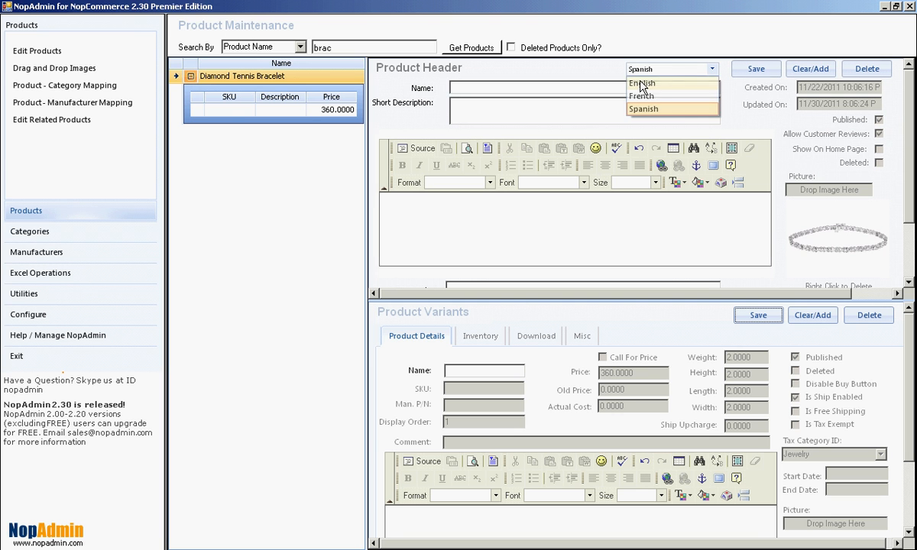
left_click(665, 69)
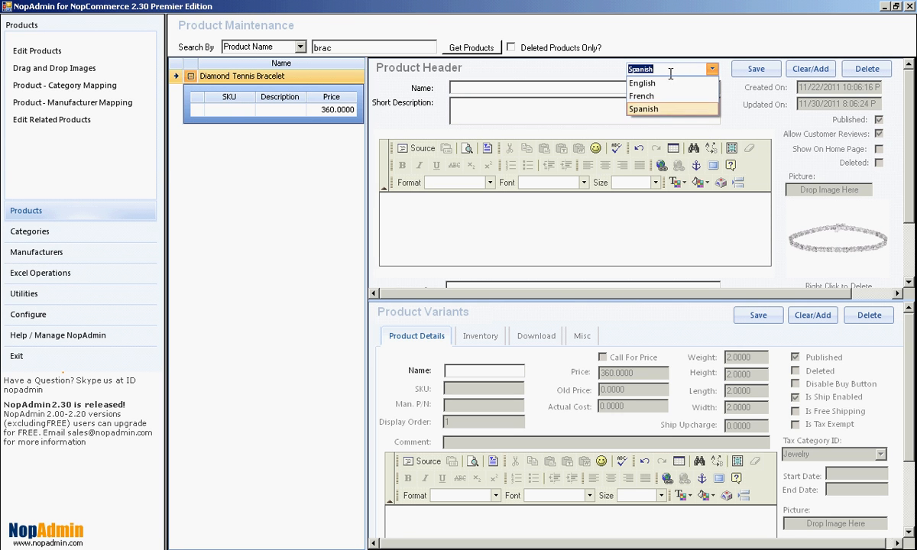
left_click(649, 83)
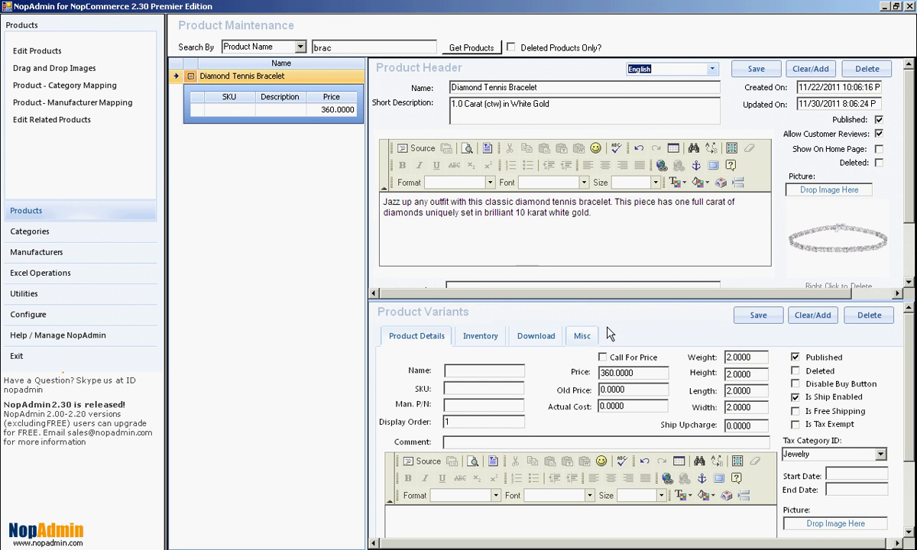
Search the products by product name for "a"
double_click(315, 46)
key("BackSpace")
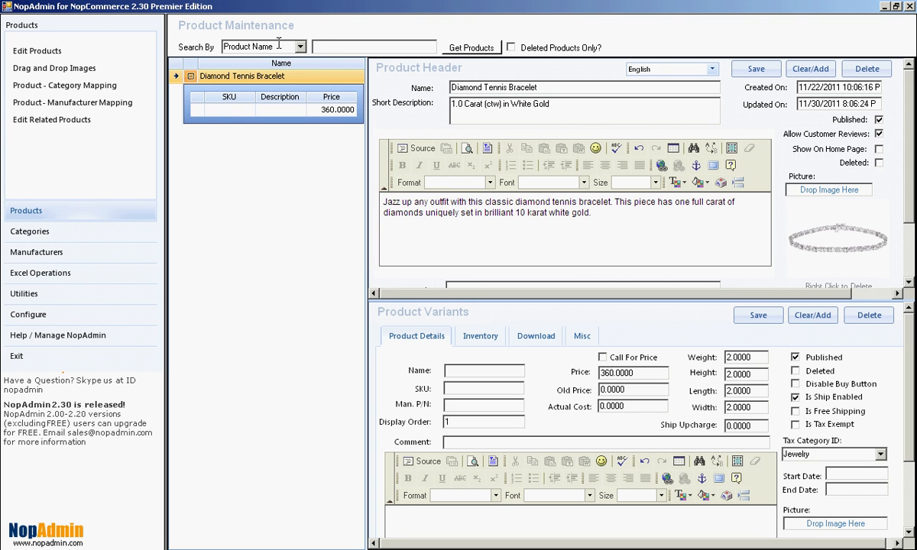
left_click(453, 49)
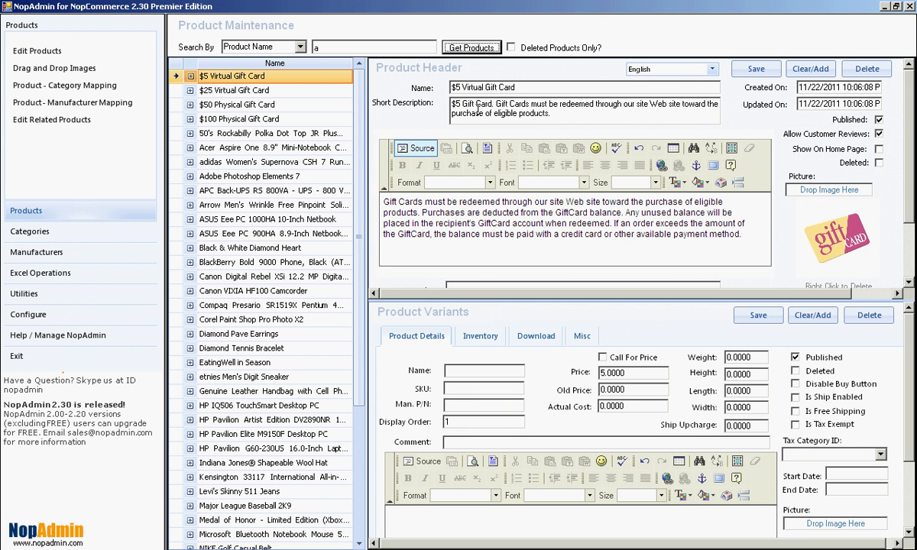
Select Spanish and review the Spanish texts of several products, from the $25 Virtual Gift Card to the Black & White Diamond Heart
left_click(713, 70)
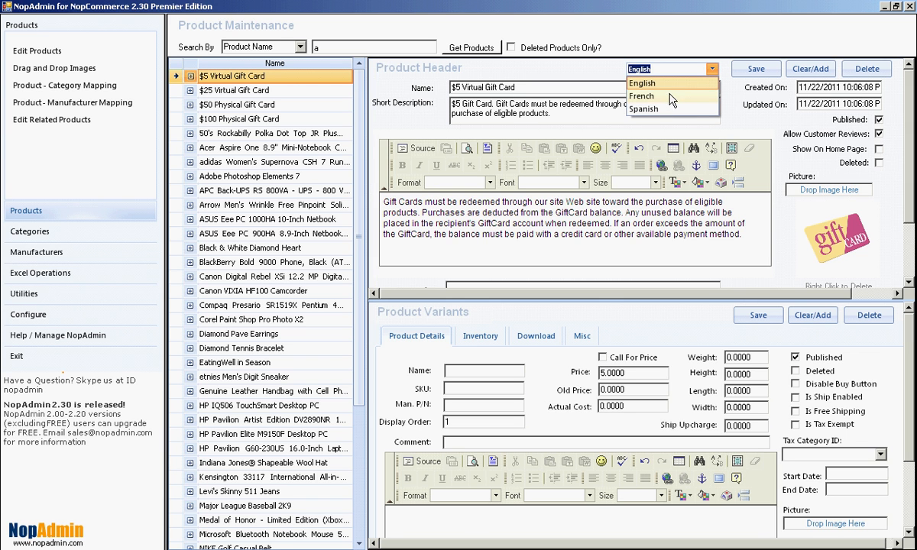
left_click(655, 109)
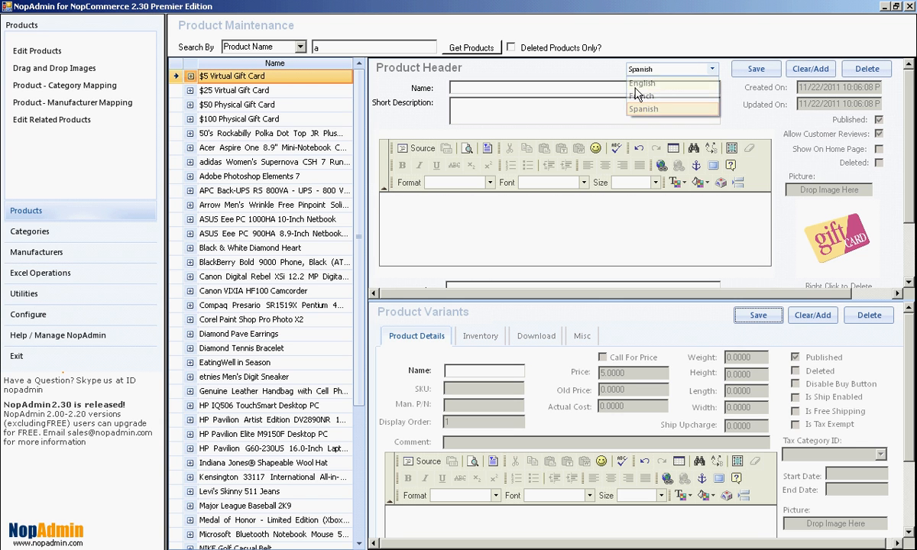
left_click(238, 108)
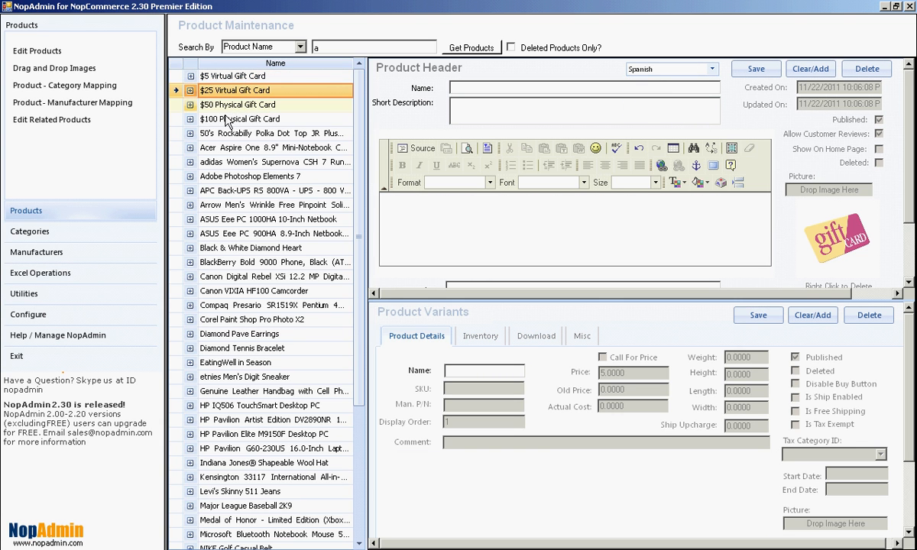
left_click(220, 134)
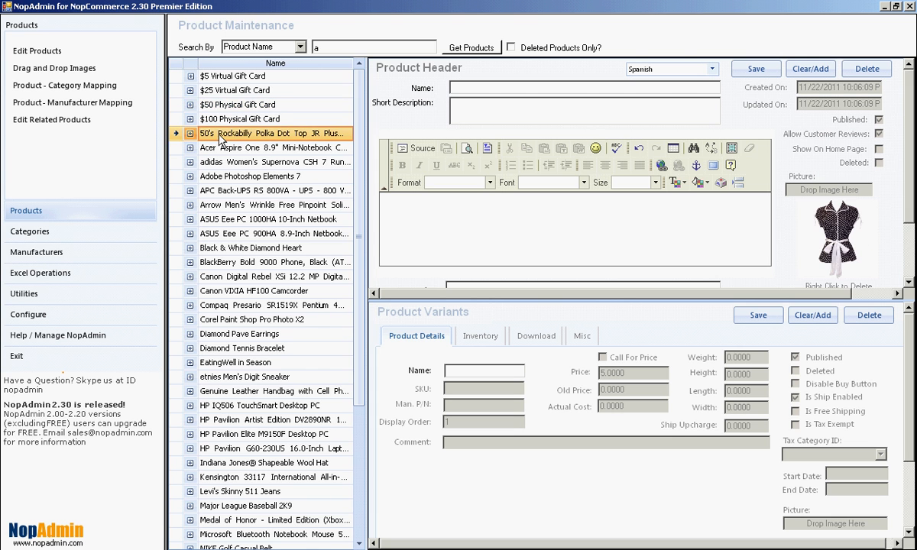
left_click(225, 207)
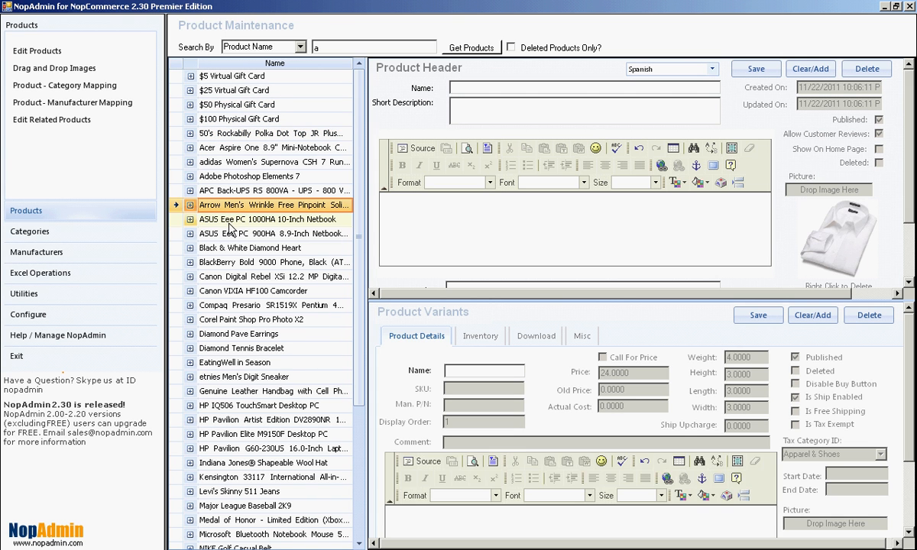
left_click(228, 221)
left_click(223, 247)
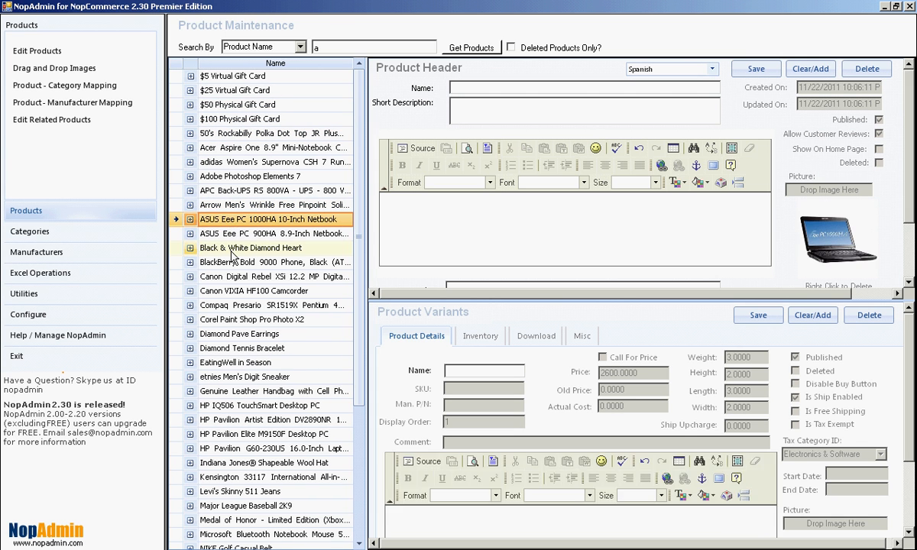
Review the French texts of Adobe Photoshop Elements 7 and the 50's Rockabilly Polka Dot Top, and return the product header to English
left_click(712, 69)
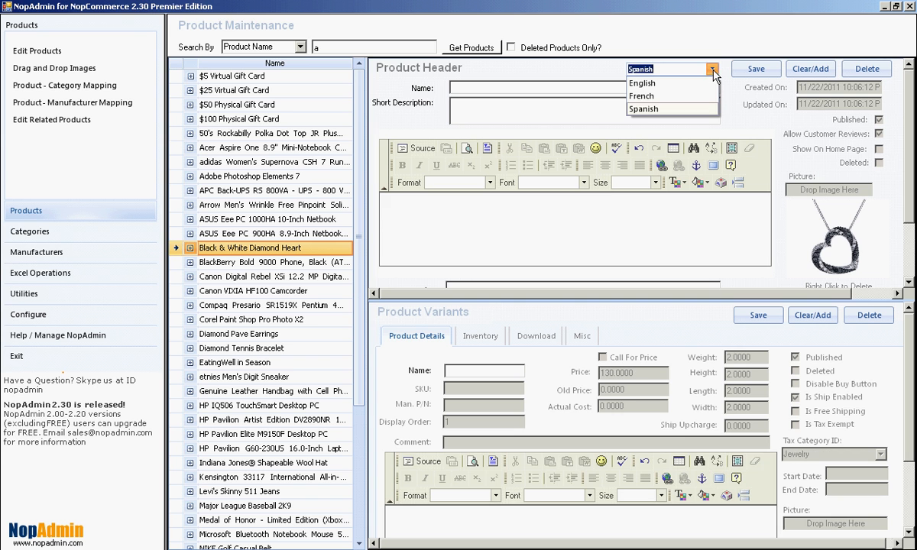
left_click(653, 97)
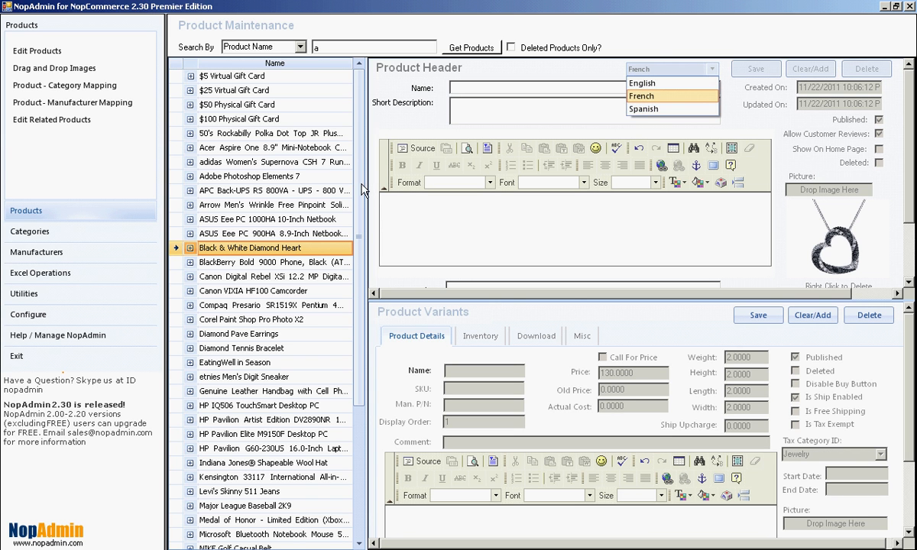
left_click(253, 176)
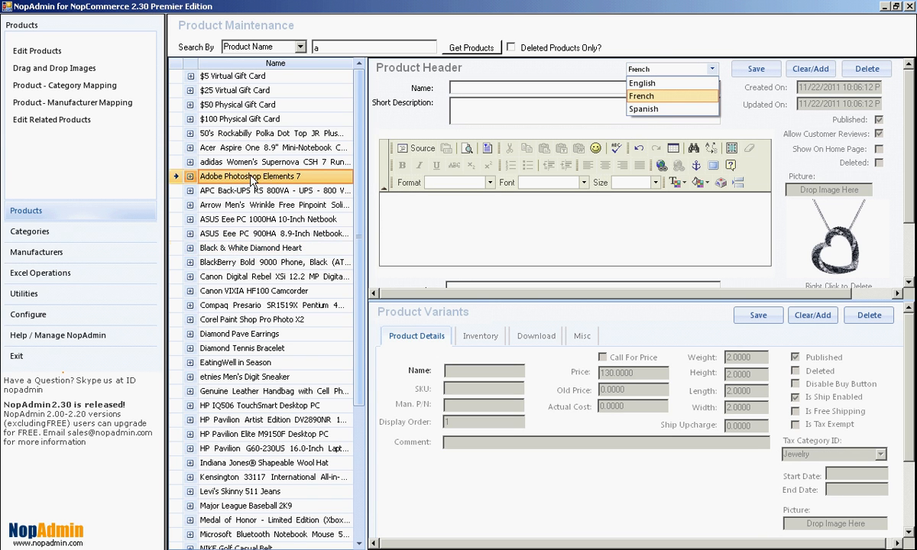
left_click(246, 136)
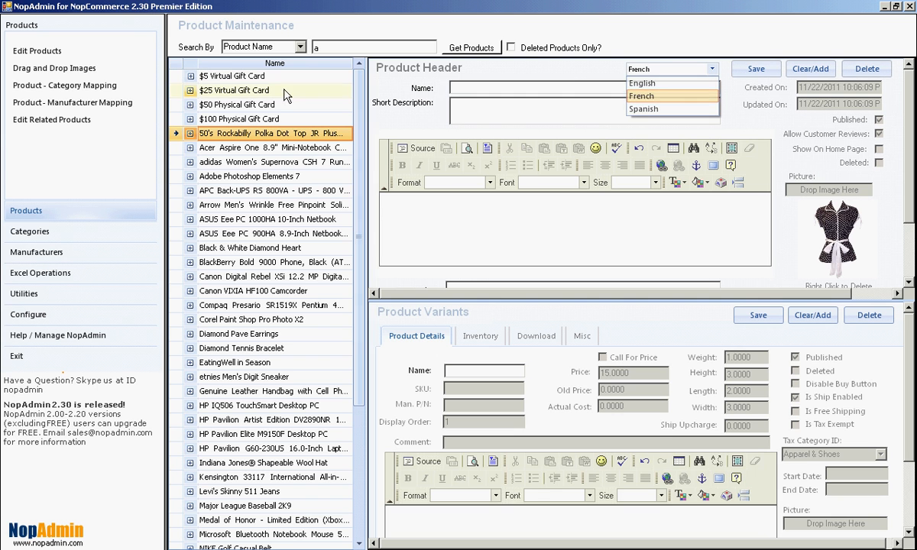
left_click(711, 69)
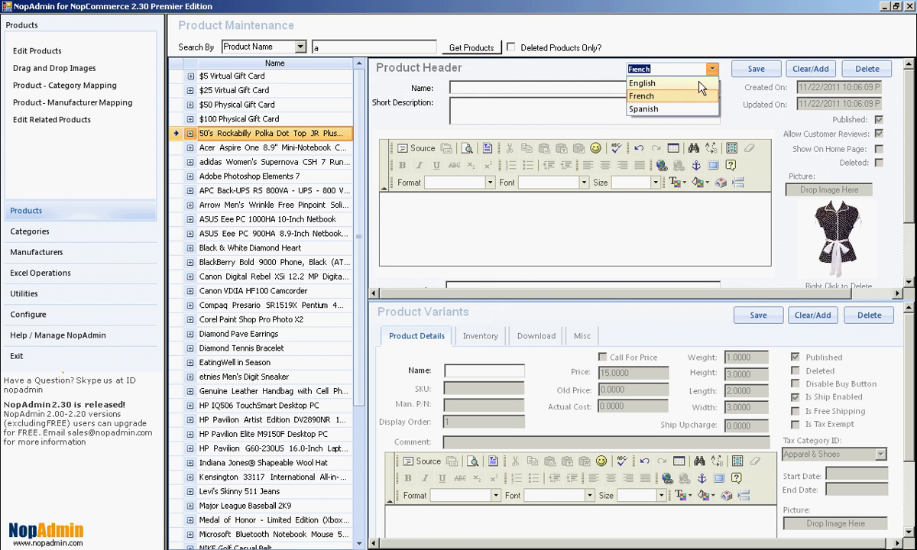
left_click(670, 82)
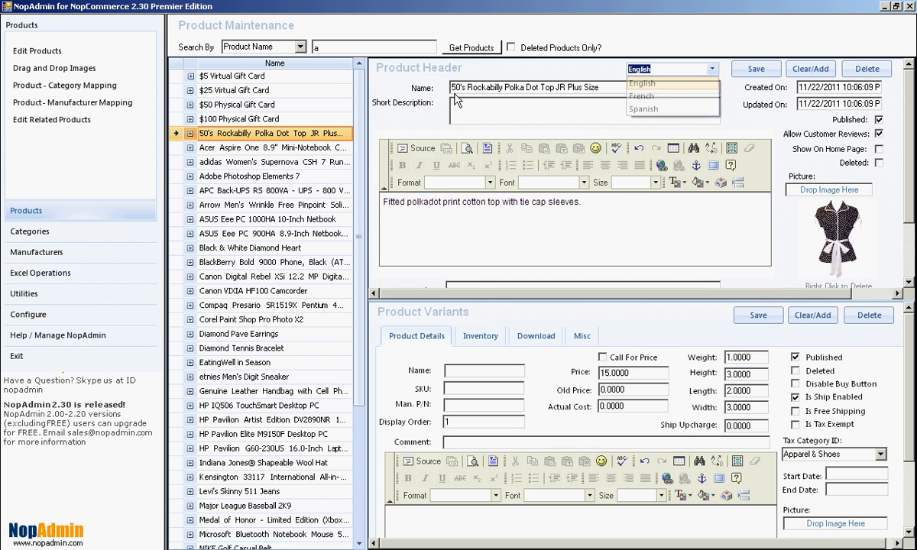